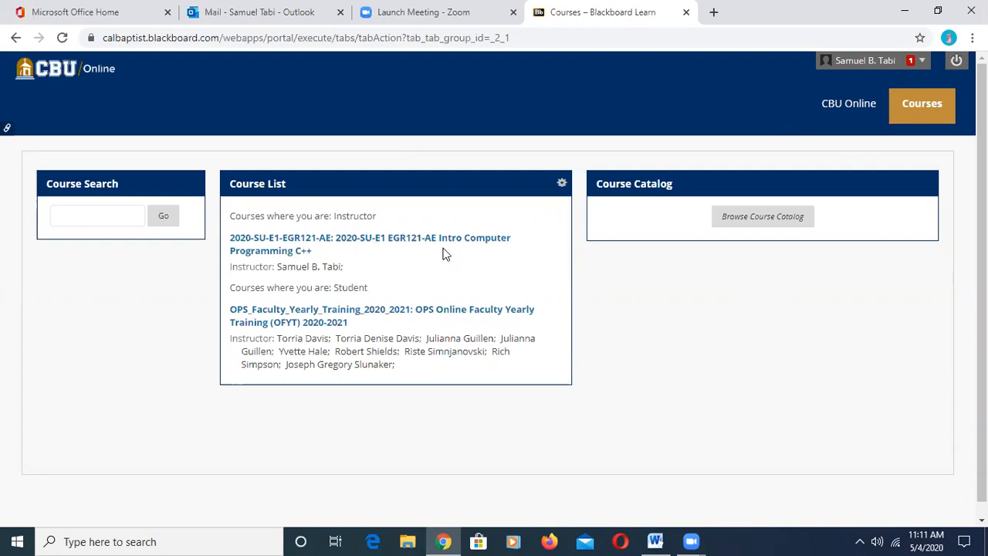
Open the syllabus of the EGR121-AE Intro Computer Programming C++ course and go to its Required Texts & Resources section
left_click(386, 242)
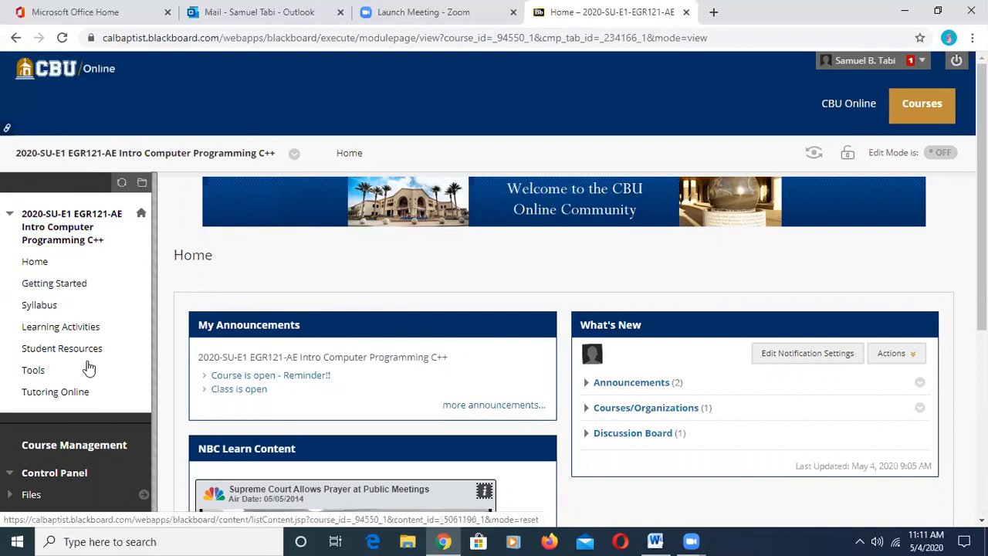
left_click(39, 306)
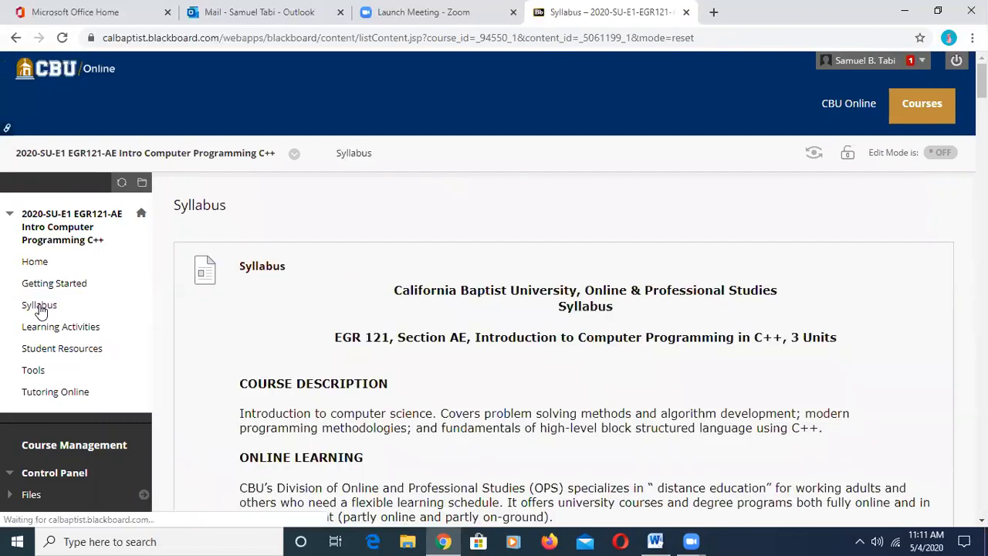
scroll(494, 407, "down", 1)
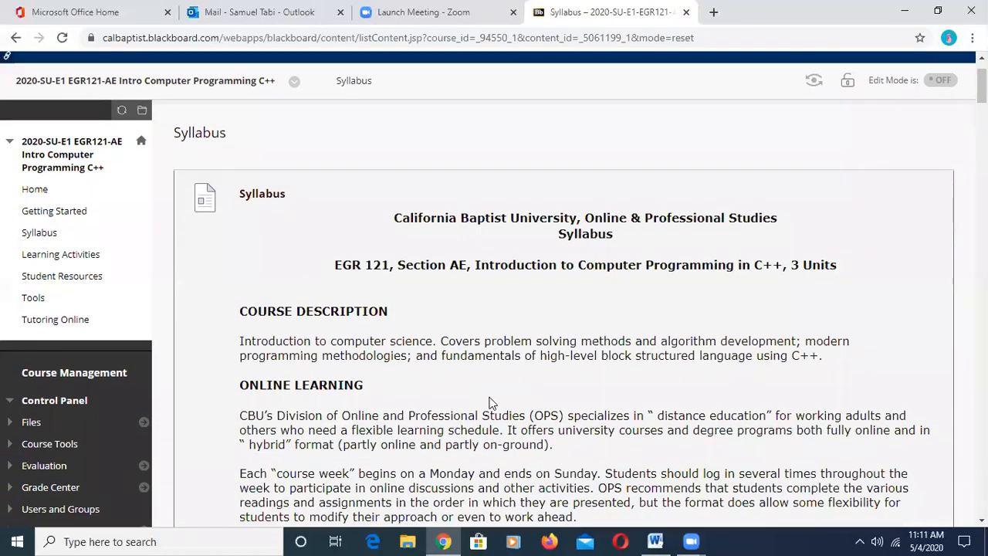
scroll(494, 407, "down", 3)
scroll(483, 392, "down", 2)
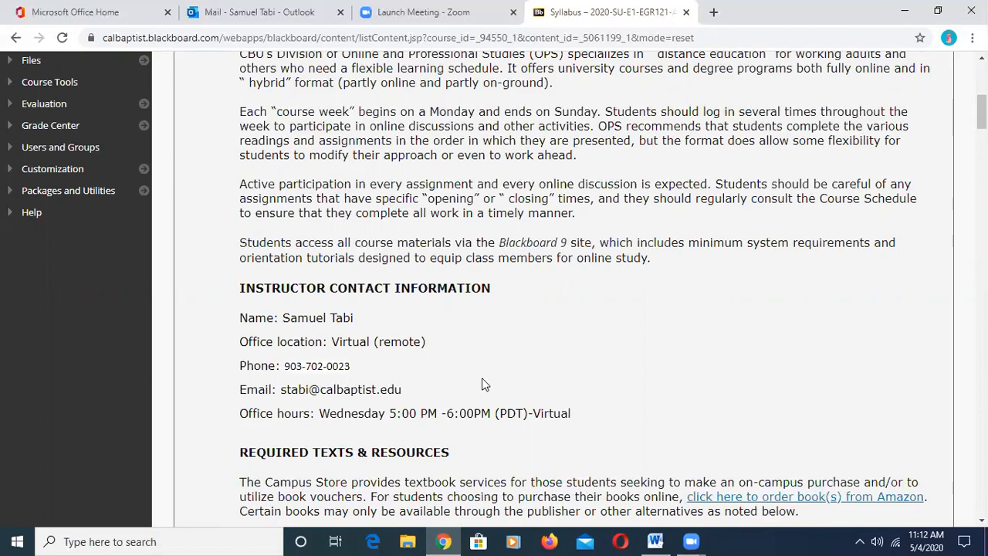
scroll(481, 378, "down", 4)
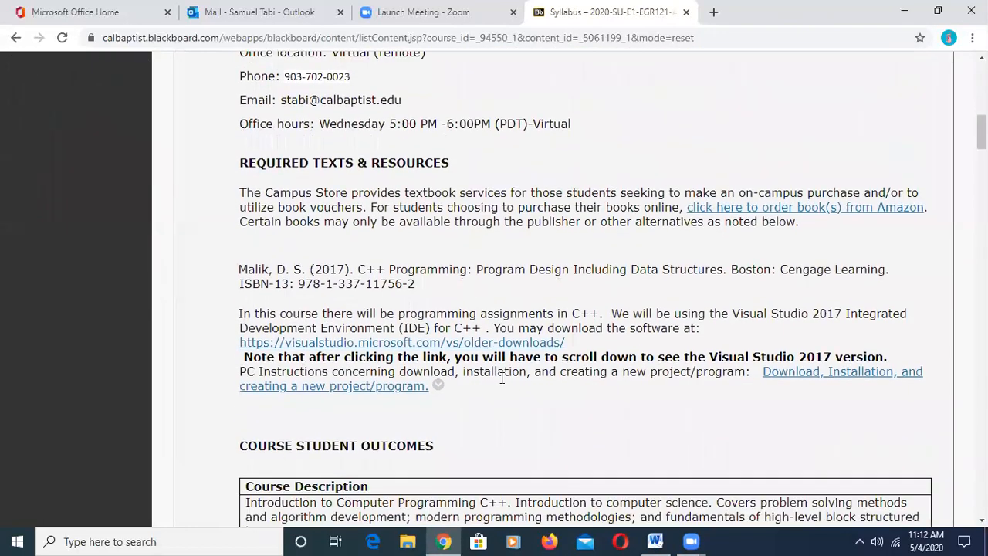
scroll(494, 377, "down", 1)
scroll(611, 338, "up", 2)
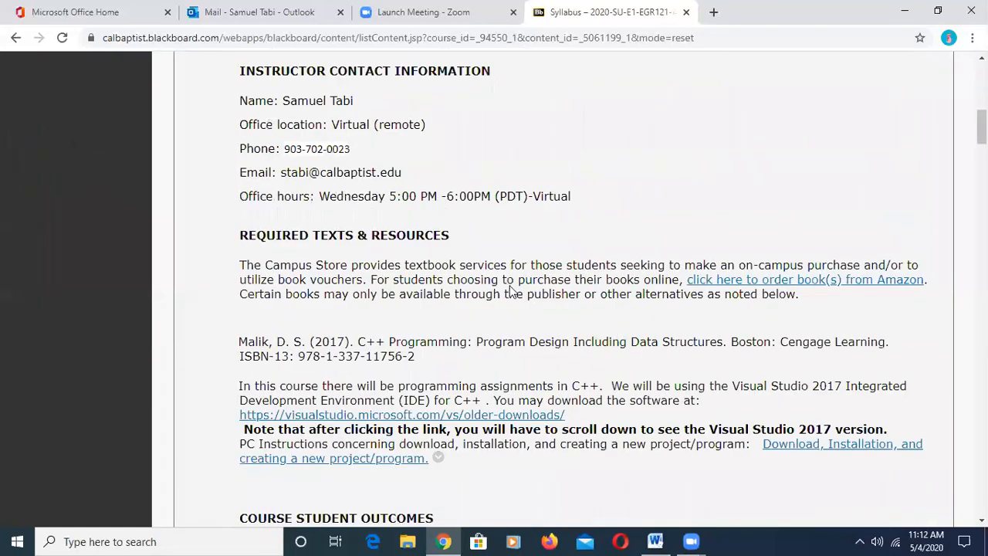
scroll(552, 307, "down", 2)
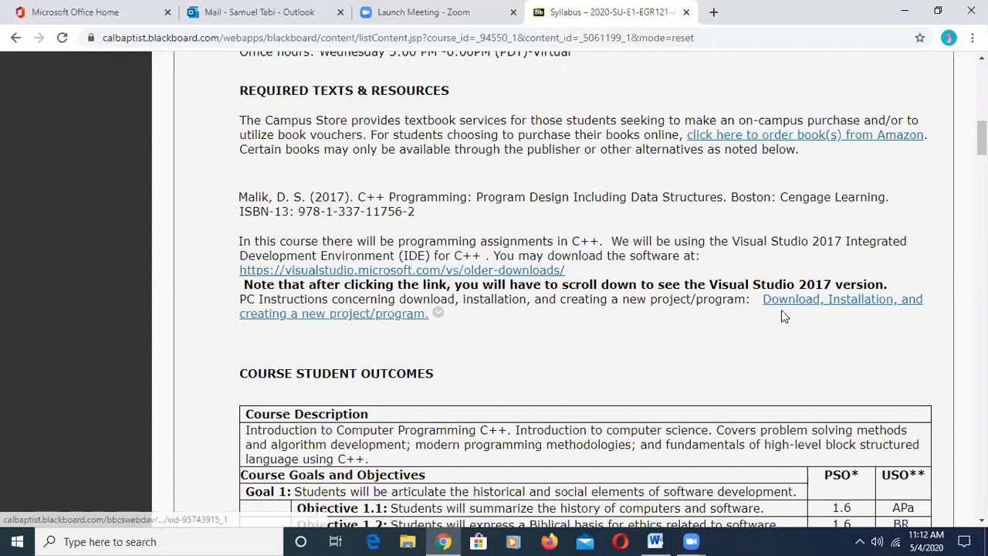
Review the C++ download and install instructions in Word and return to the syllabus in Chrome
left_click(654, 541)
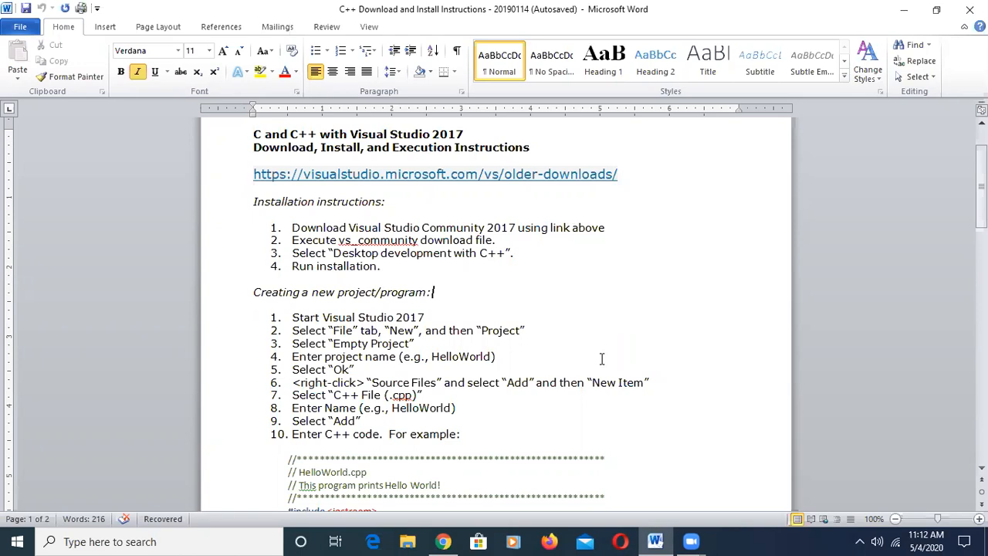
left_click(549, 542)
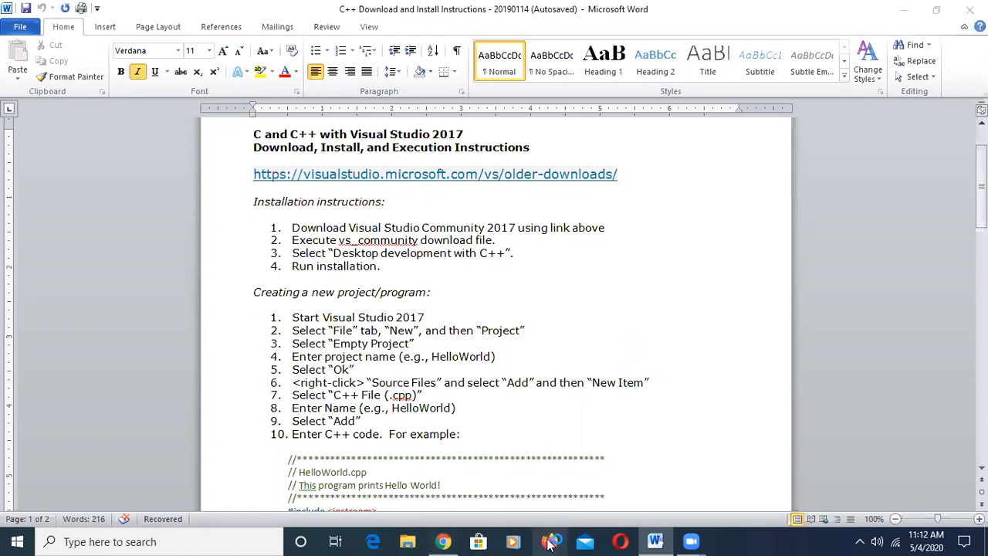
left_click(444, 542)
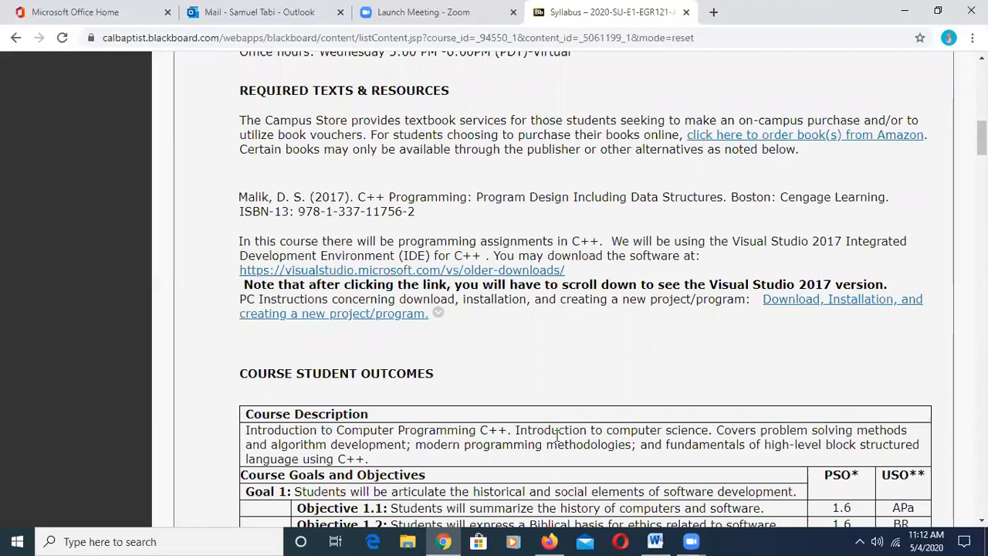
Open the Visual Studio older-downloads page from the link in the syllabus
left_click(405, 271)
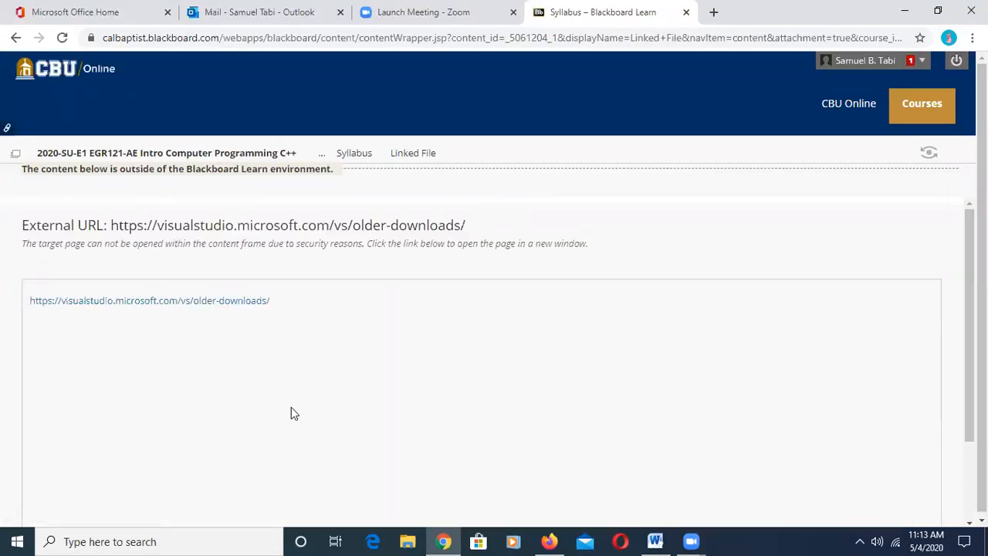
left_click(116, 301)
mouse_move(170, 315)
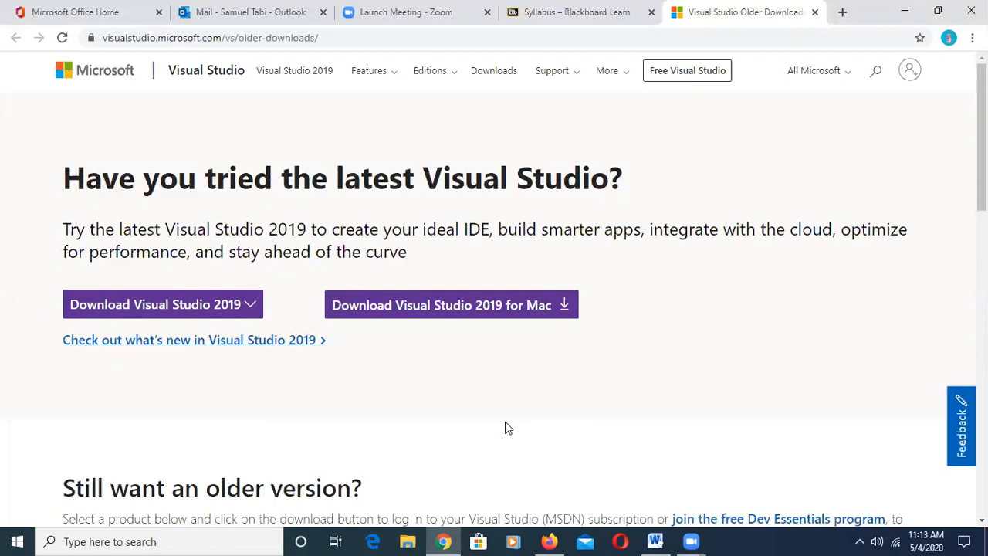
Expand the 2017 section of the older versions and open the downloads for Visual Studio 2017 and other products
scroll(503, 423, "down", 2)
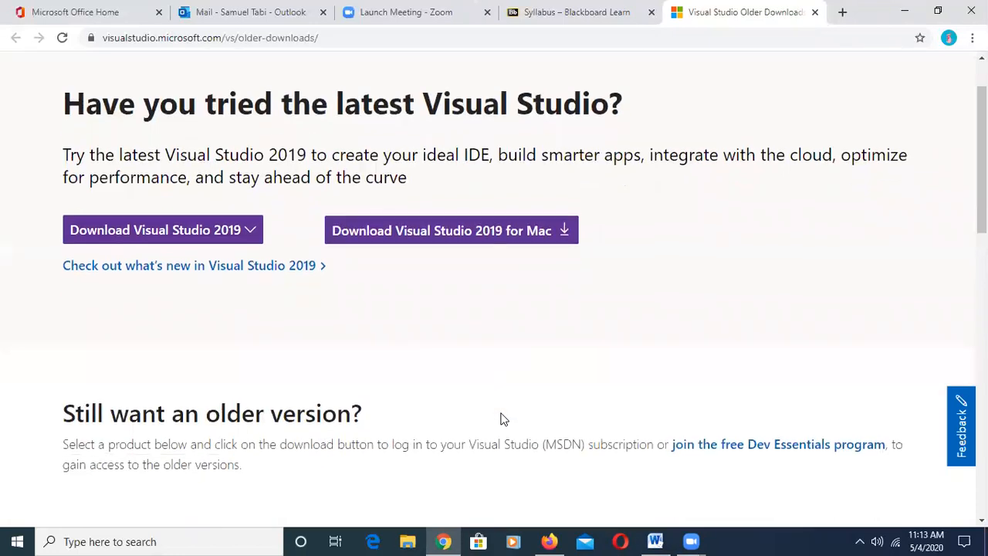
scroll(500, 419, "down", 2)
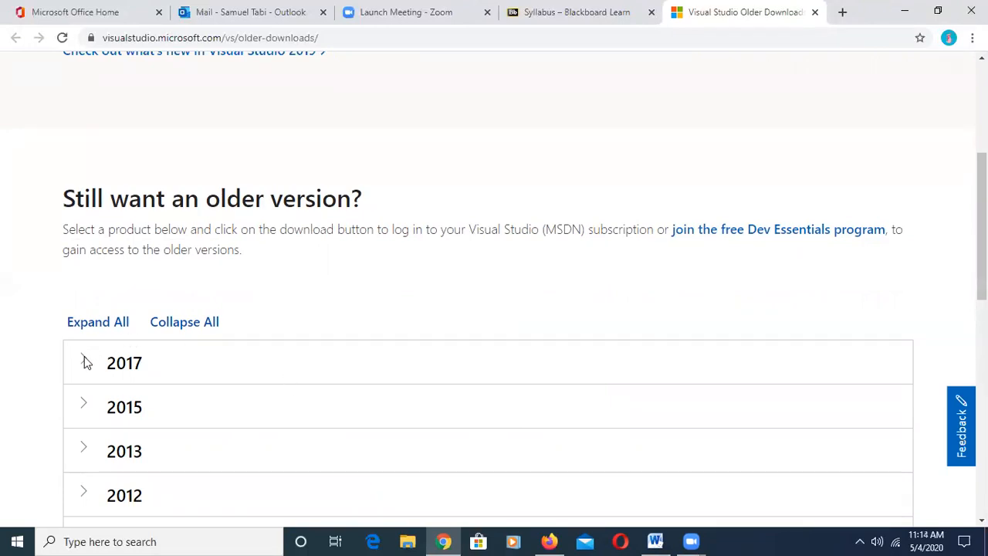
left_click(103, 368)
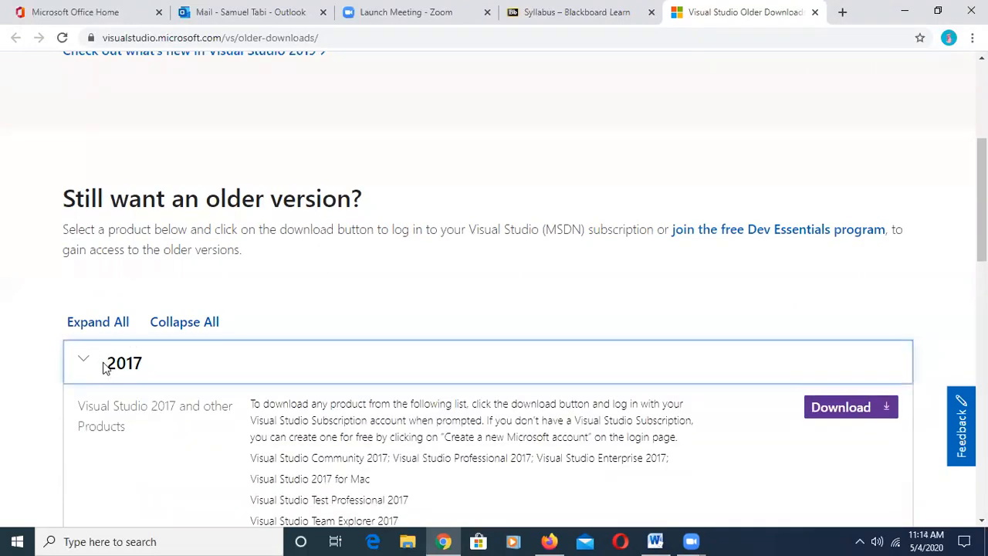
scroll(387, 375, "up", 3)
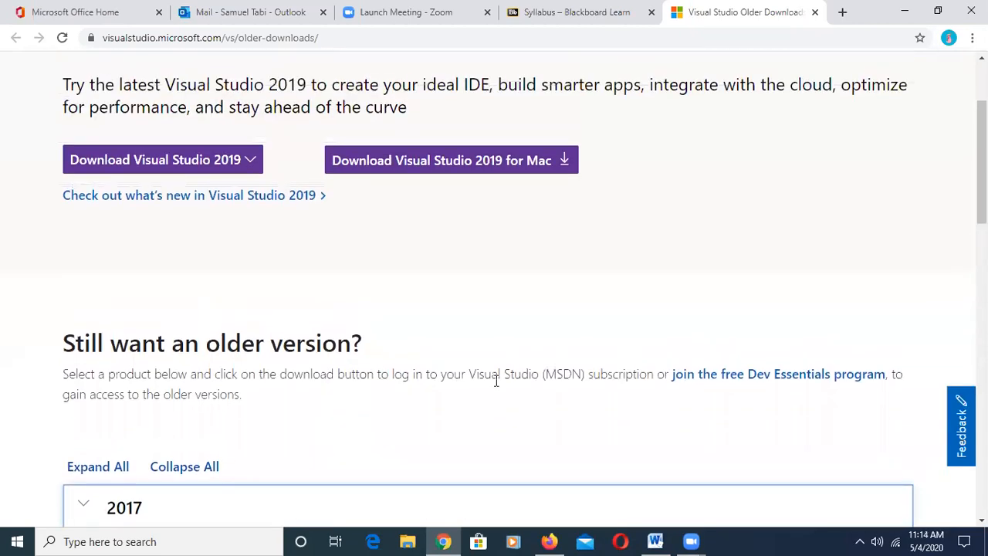
scroll(517, 384, "up", 1)
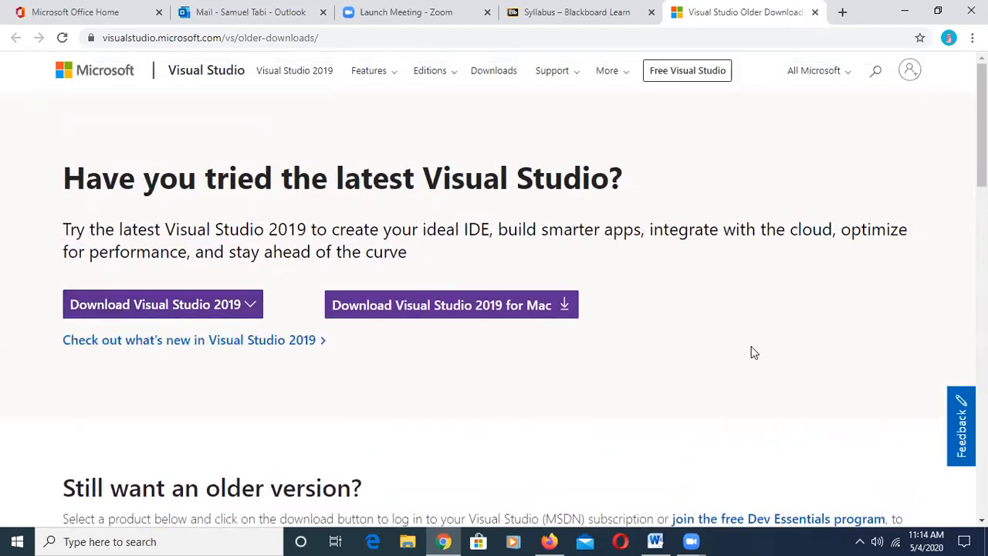
scroll(656, 357, "down", 2)
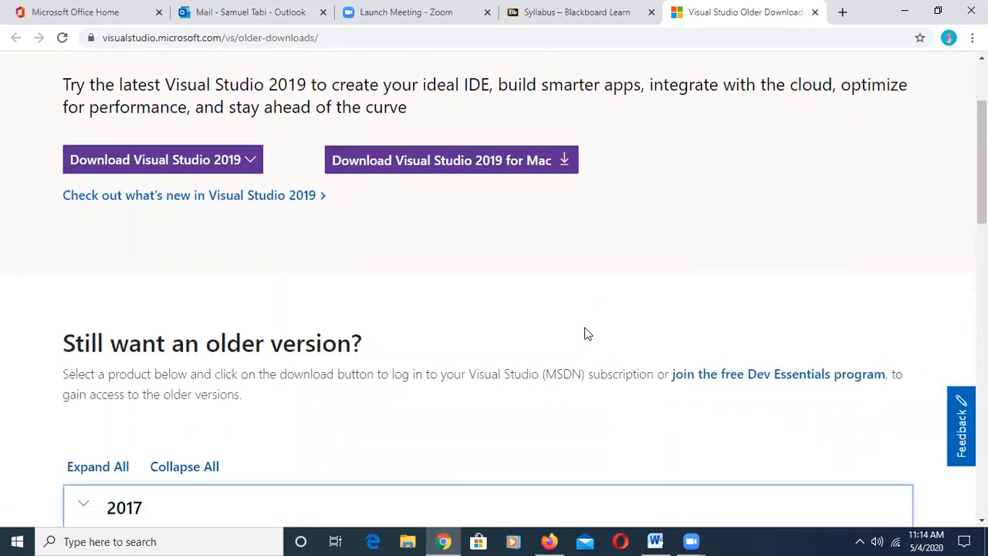
scroll(591, 331, "down", 4)
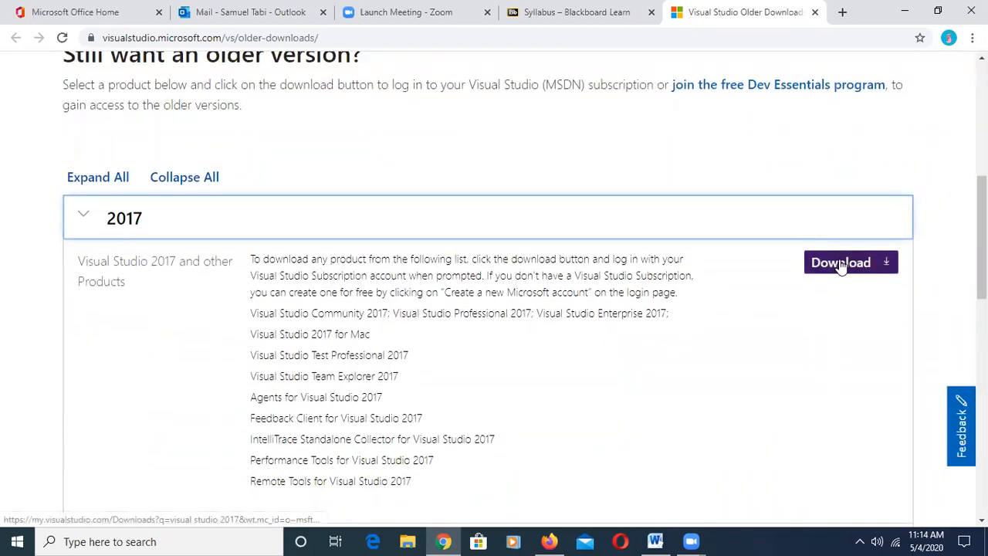
left_click(841, 265)
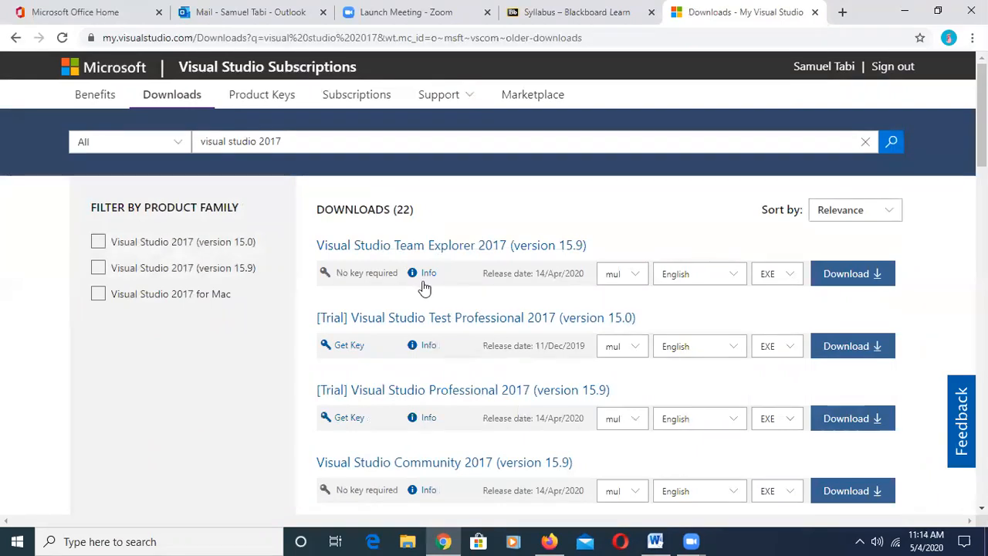
Check the required edition in the Word instructions and download Visual Studio Community 2017 (version 15.9) from the list in Chrome
scroll(432, 288, "down", 1)
scroll(535, 371, "up", 1)
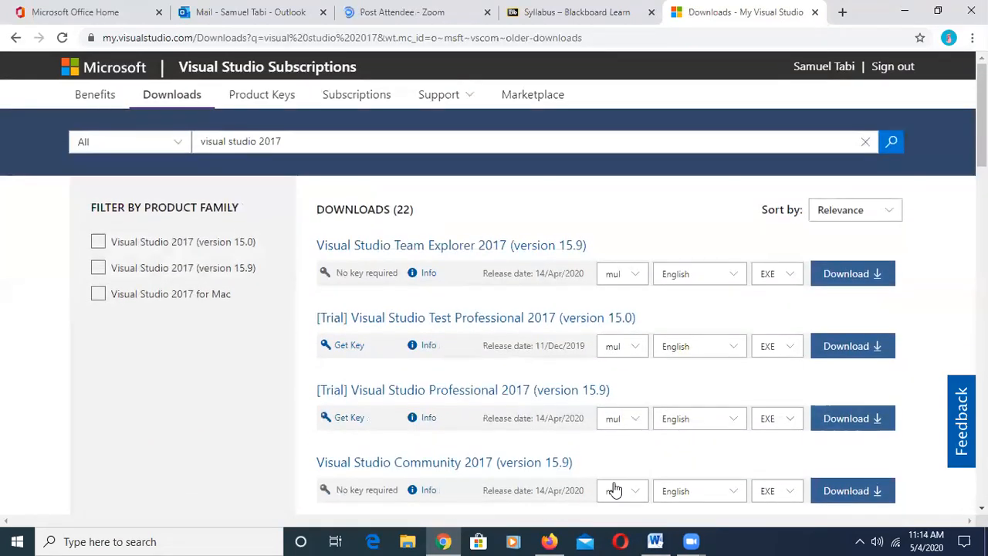
left_click(655, 542)
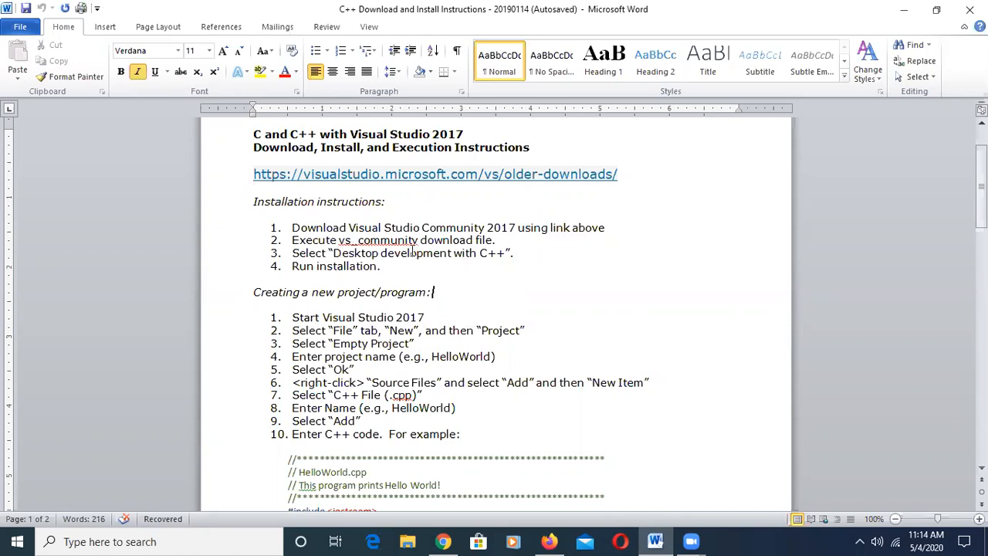
left_click(443, 541)
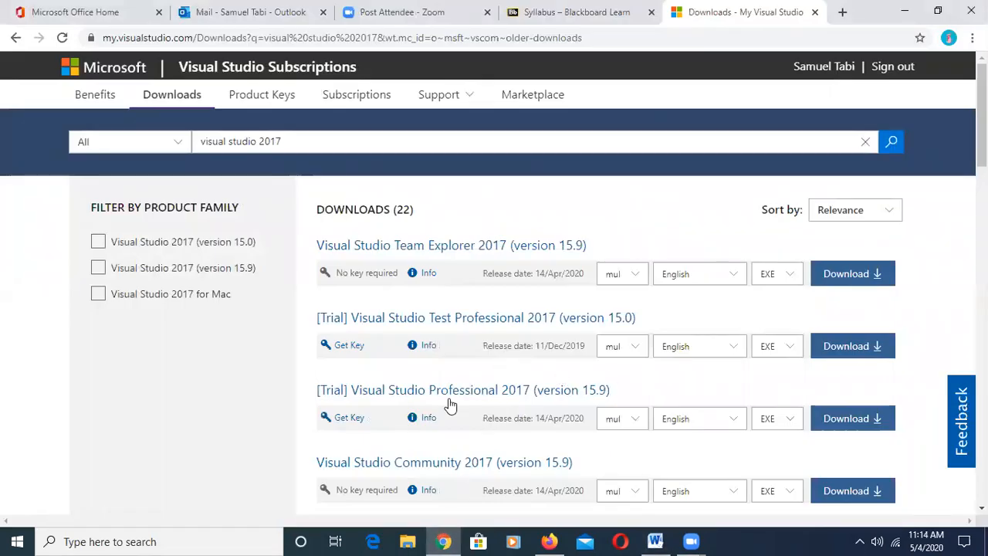
scroll(454, 390, "down", 1)
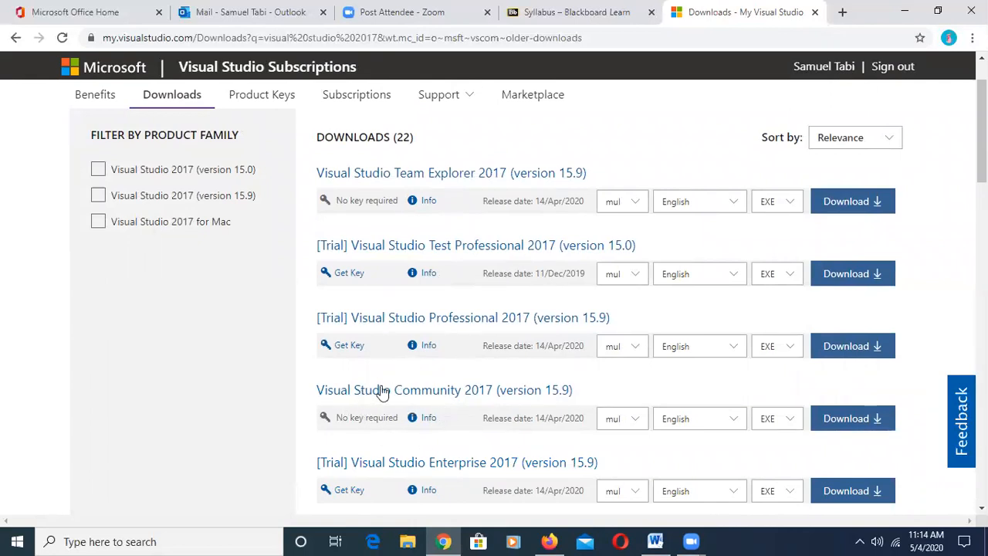
left_click(862, 423)
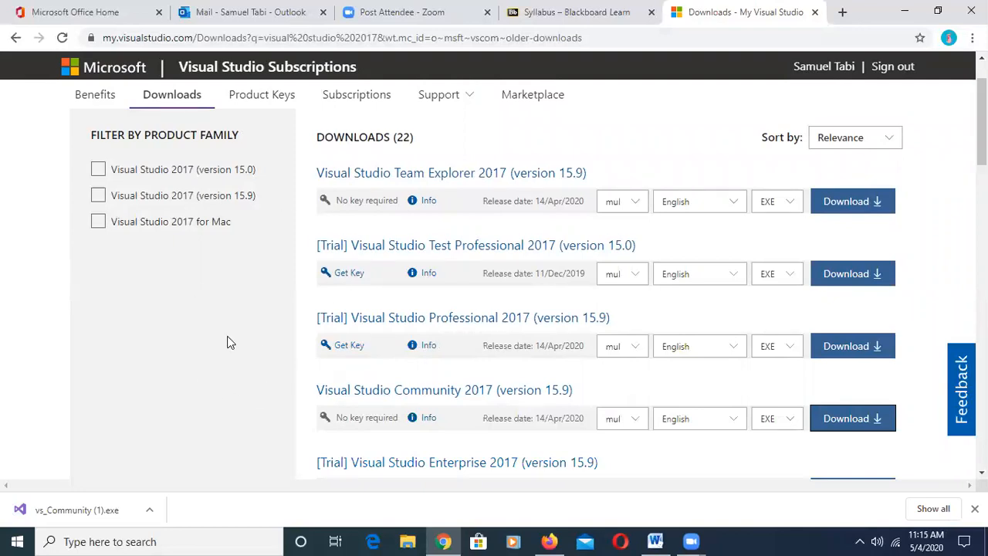
Run the downloaded vs_Community (1).exe and accept the Visual Studio Installer terms to continue
left_click(150, 511)
left_click(165, 418)
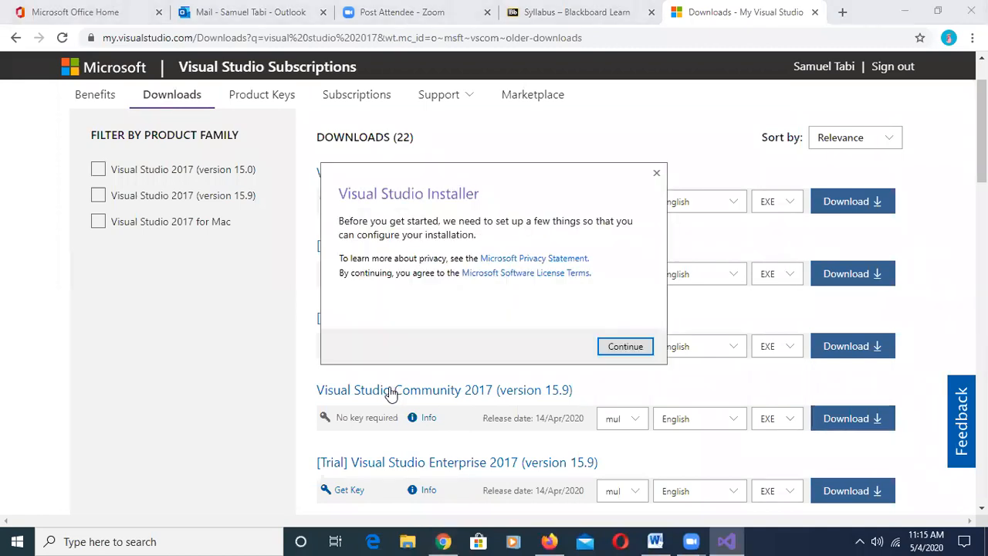
left_click(624, 346)
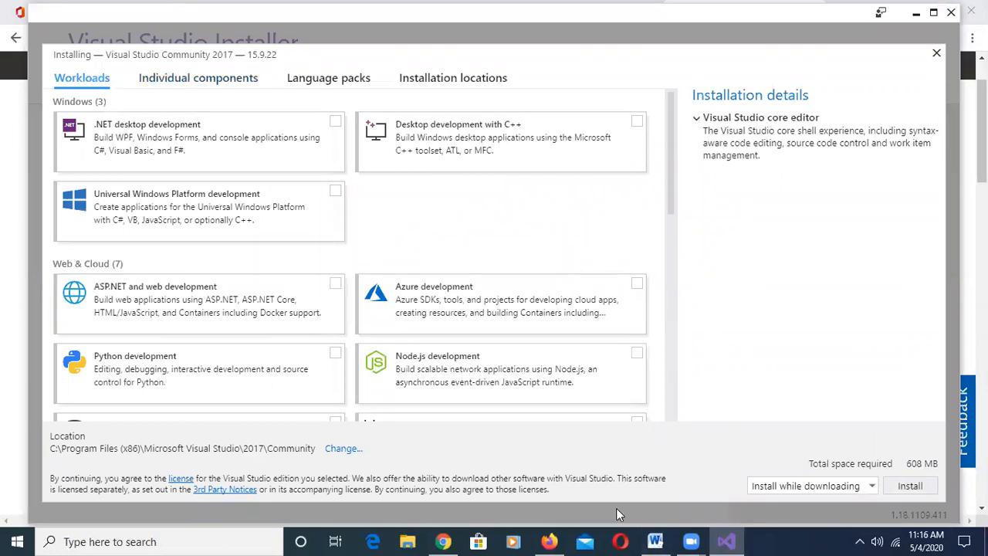
Check the workload in the Word instructions and install Visual Studio Community 2017 with Desktop development with C++
left_click(655, 540)
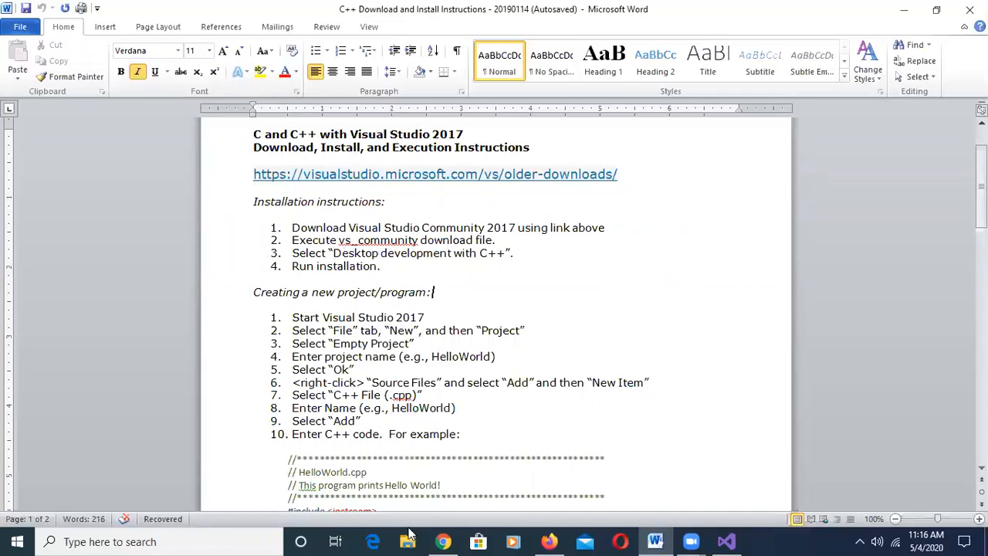
left_click(726, 542)
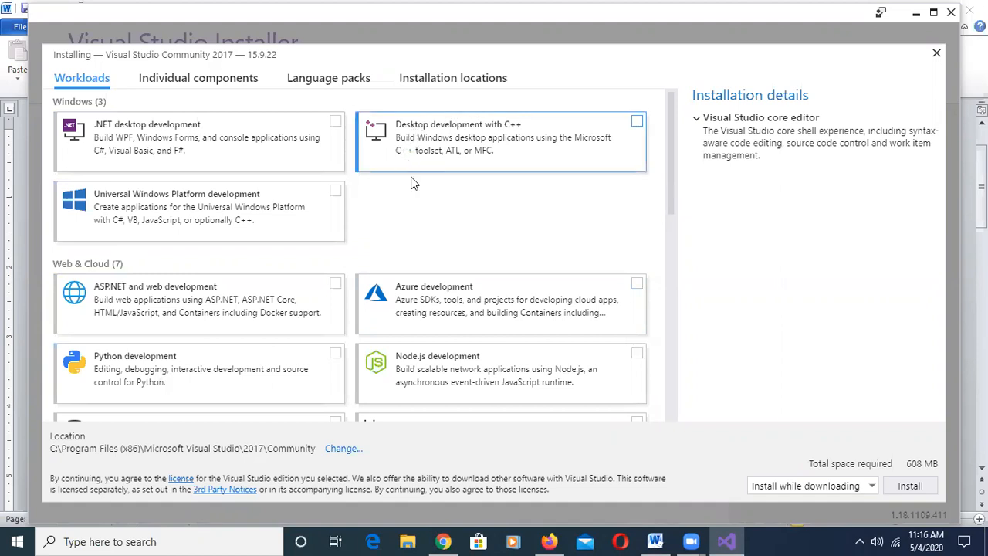
left_click(464, 143)
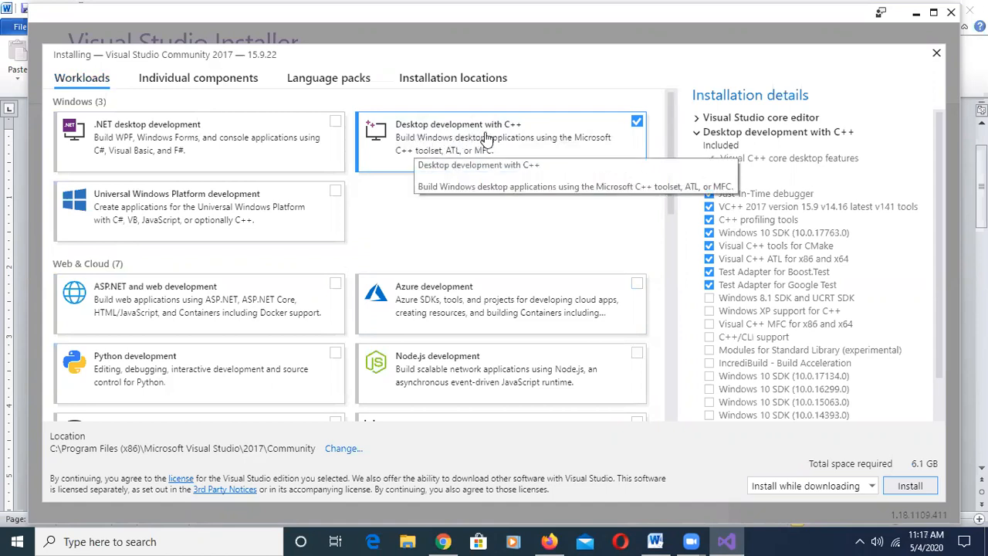
left_click(910, 486)
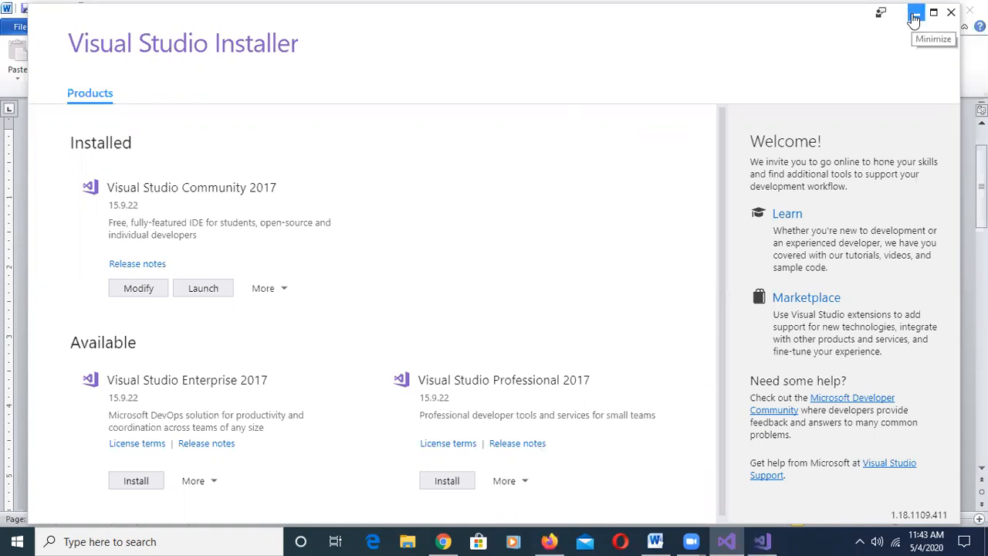
Minimize the installer, skip the Visual Studio sign-in, and start Visual Studio with General development settings and the Blue theme
left_click(914, 17)
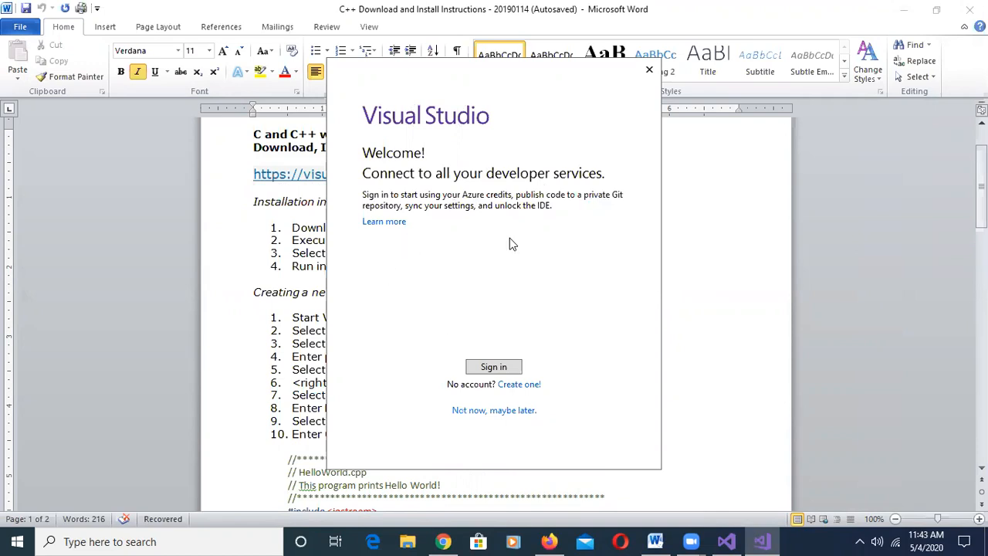
left_click(496, 413)
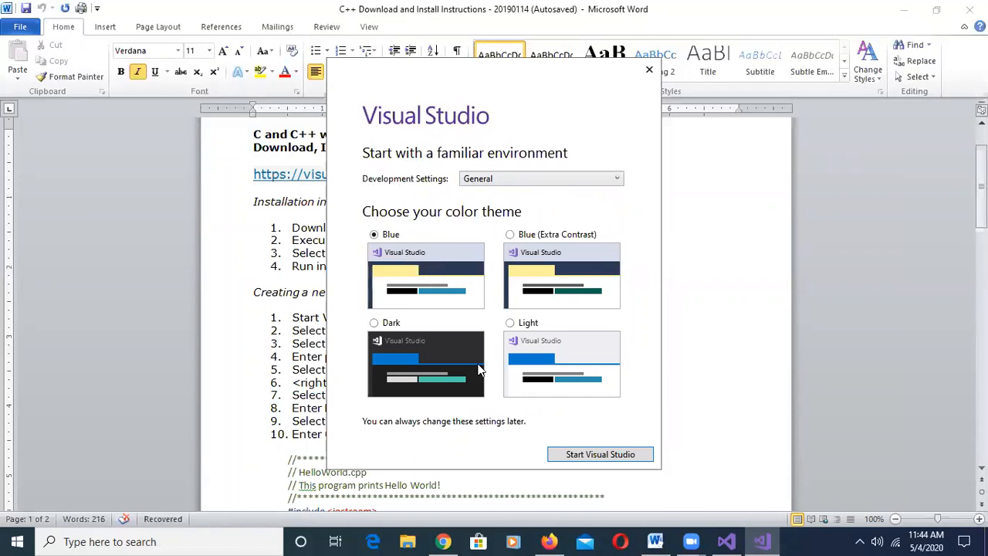
left_click(605, 456)
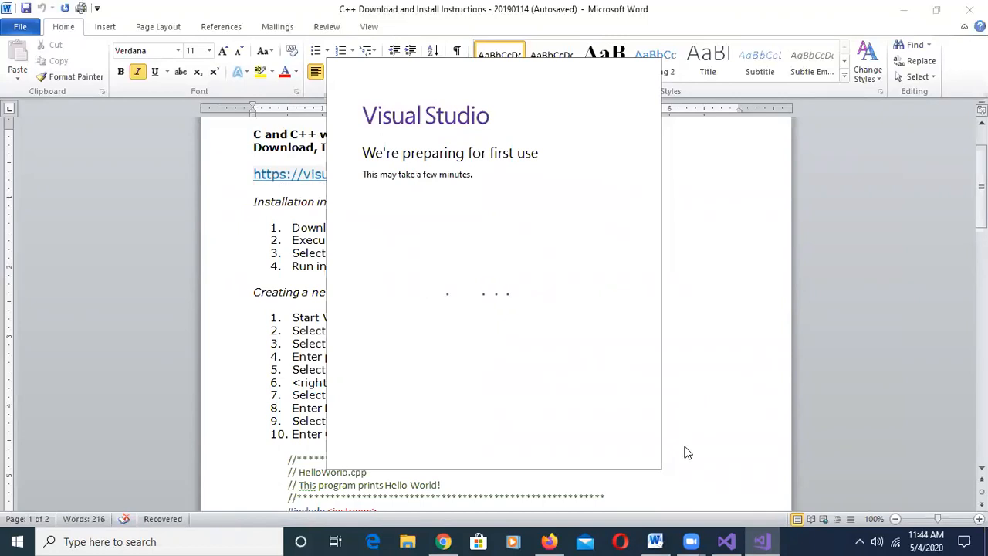
left_click(730, 541)
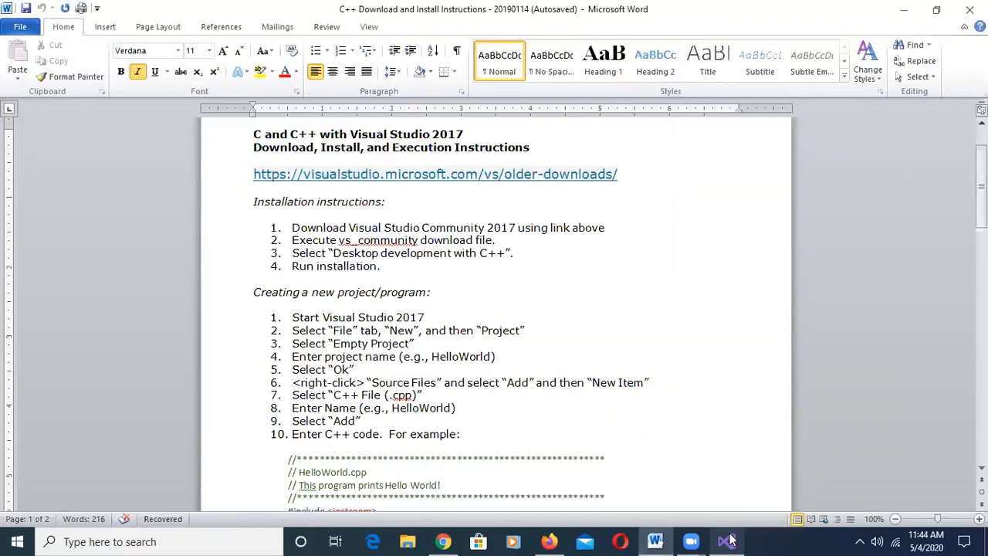
Switch to the Word instructions and read the section on creating a new project/program
left_click(905, 12)
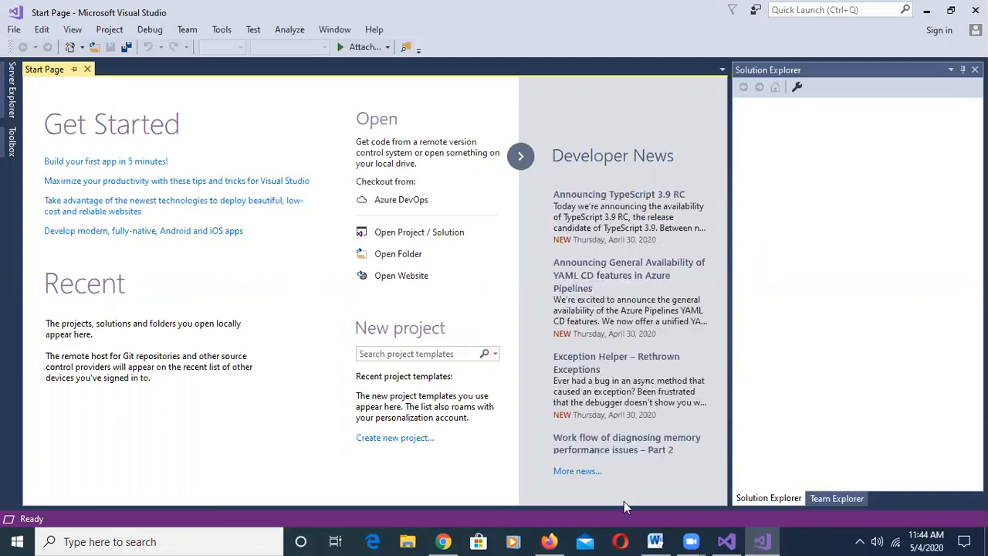
left_click(655, 540)
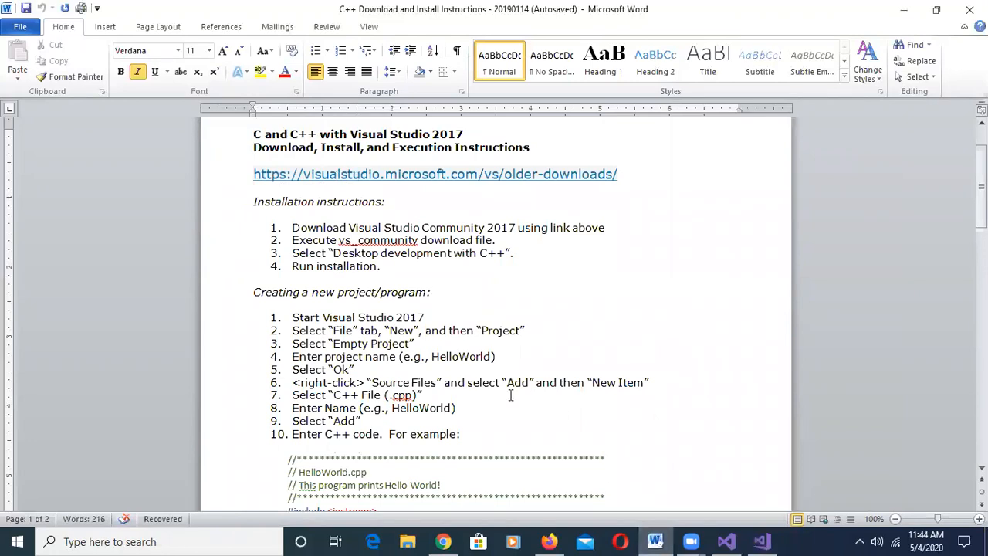
left_click_drag(252, 294, 434, 295)
left_click(508, 299)
scroll(404, 313, "down", 1)
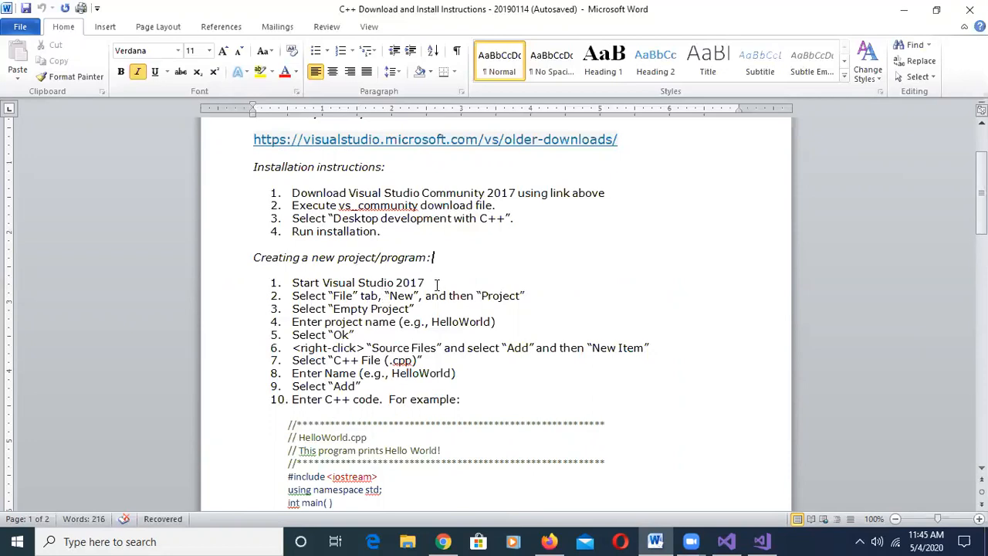
Switch to Visual Studio and set up a new Visual C++ Empty Project named Helloworld
left_click(762, 540)
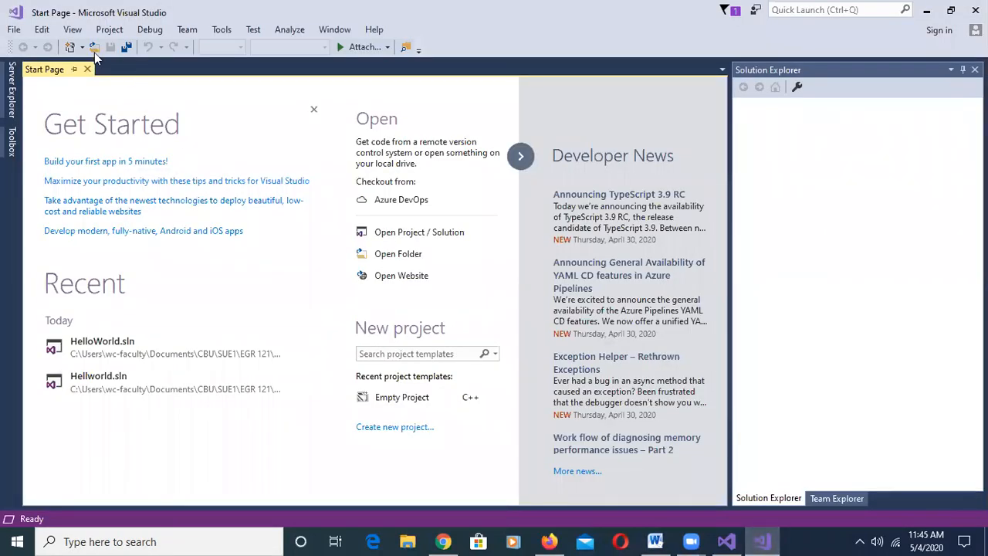
left_click(14, 31)
mouse_move(36, 48)
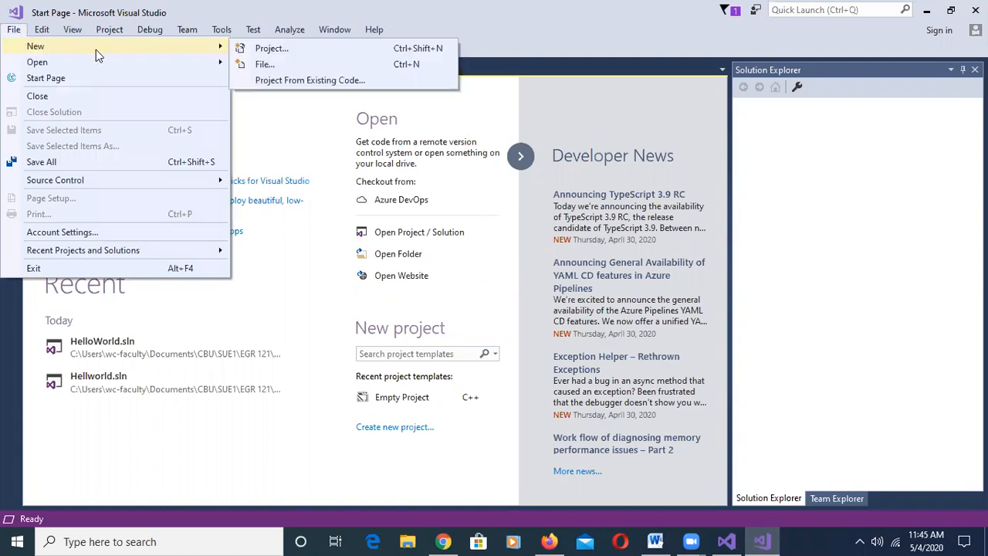
left_click(261, 47)
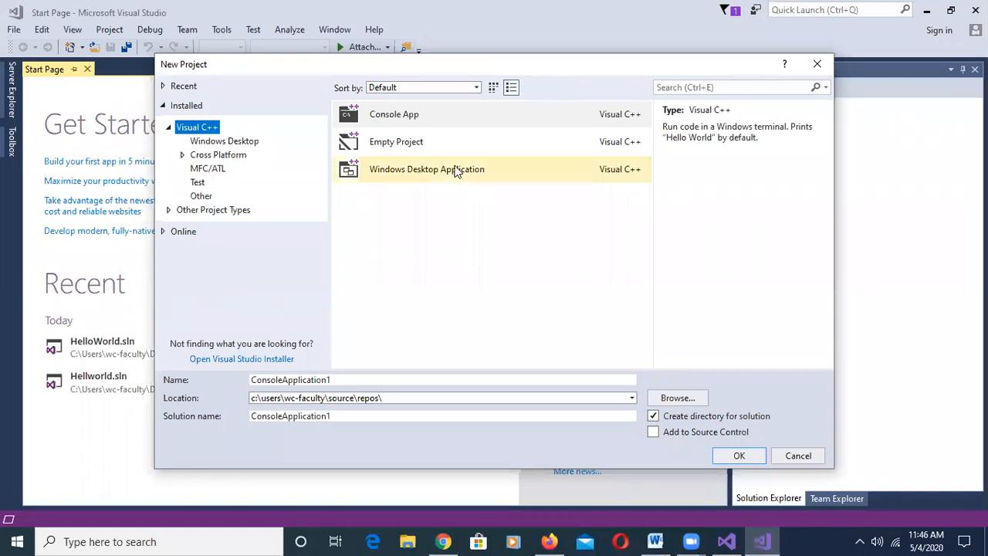
left_click(410, 149)
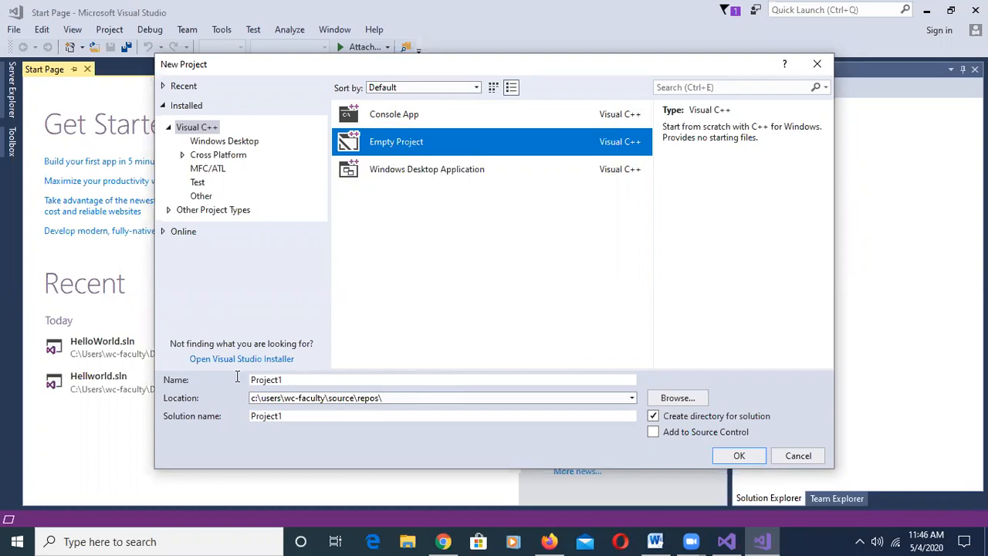
left_click(293, 378)
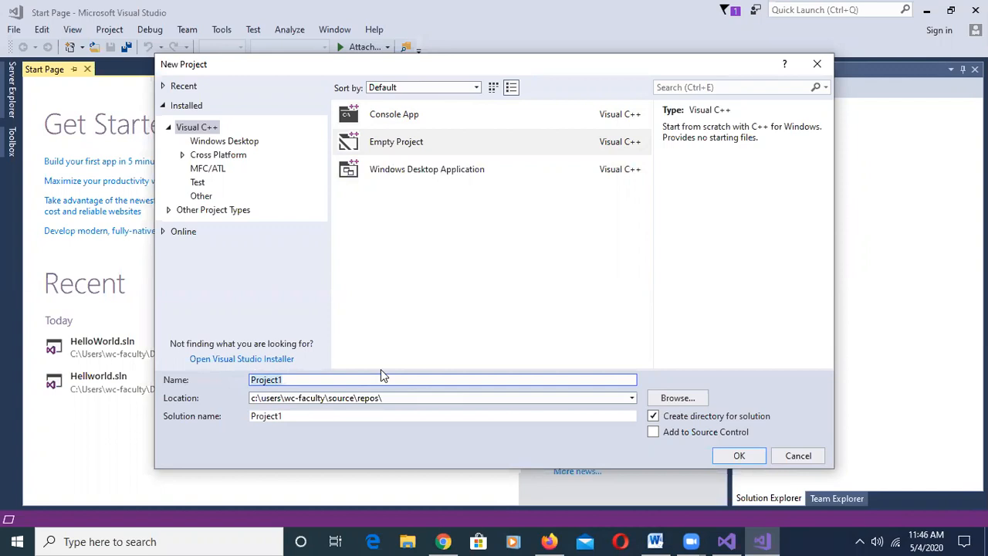
type("Hellowor")
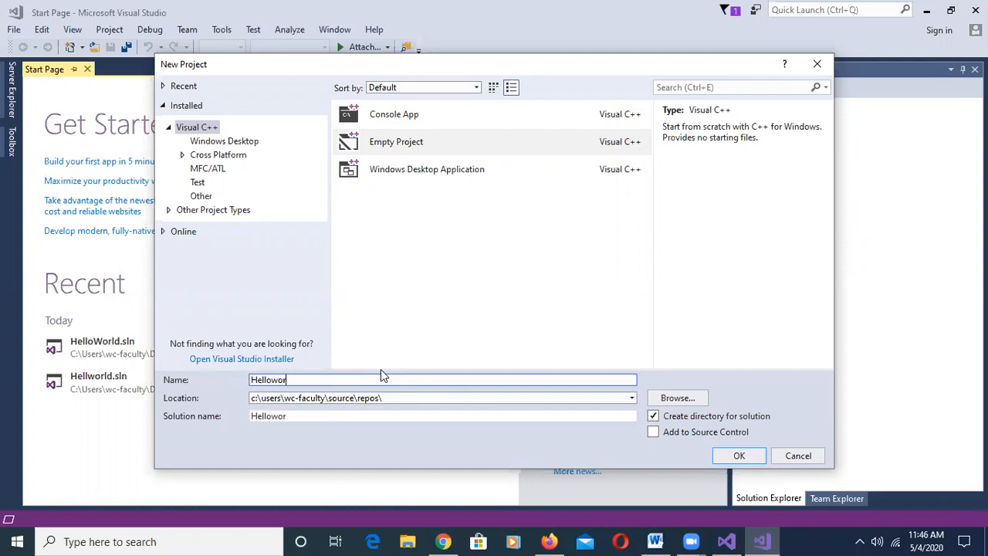
type("ld")
left_click(393, 396)
In File Explorer, go to Documents\CBU\SUE1\EGR 121, delete the existing HelloWorld folder, and close the window
left_click(407, 541)
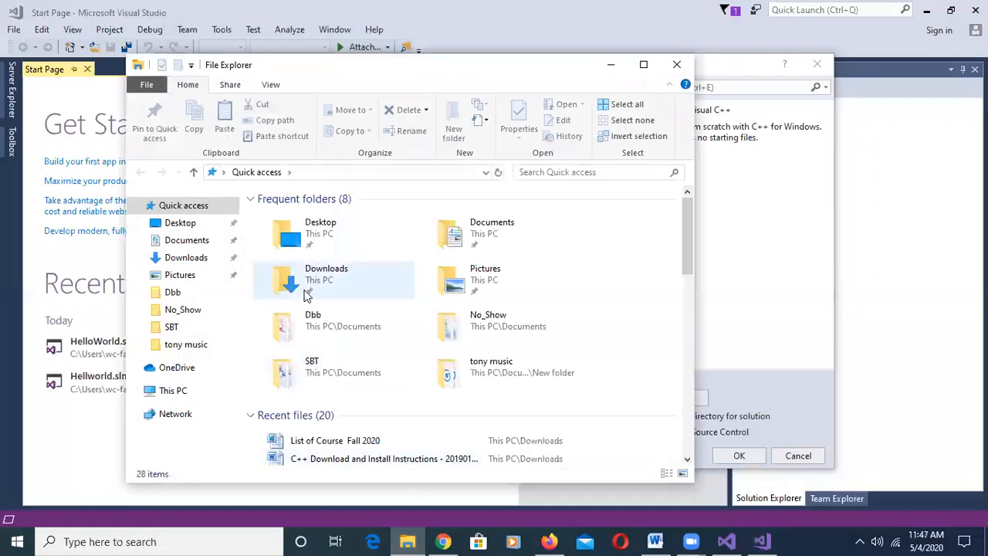
left_click(190, 239)
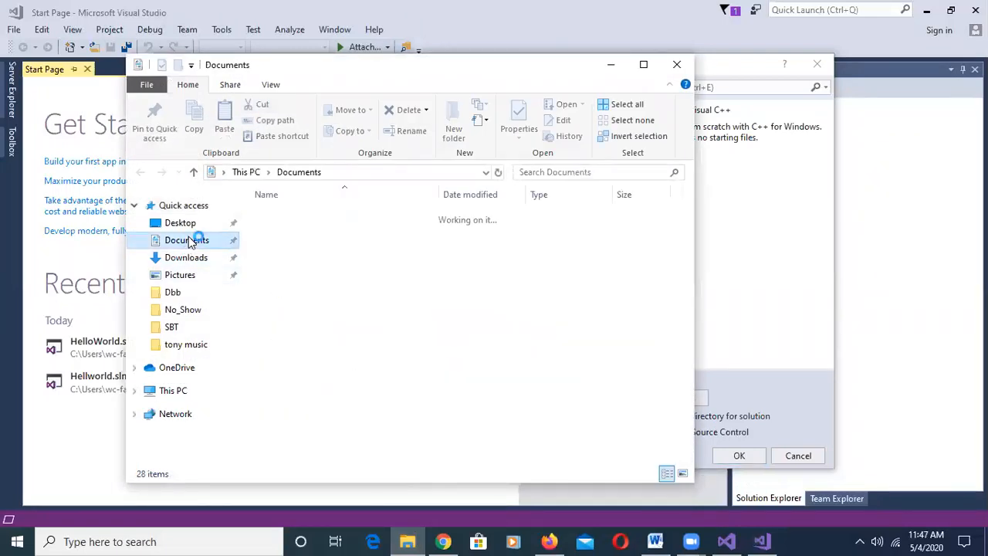
double_click(280, 216)
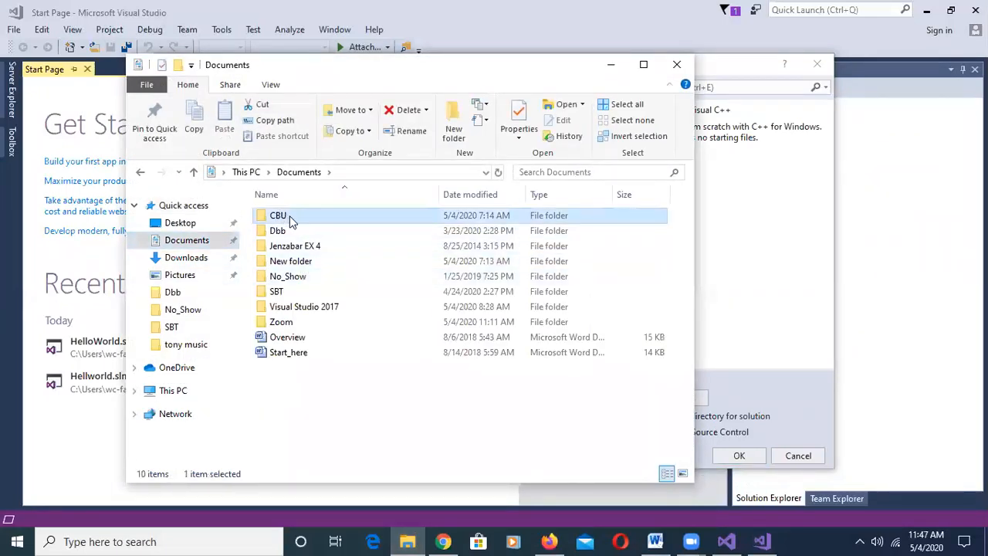
double_click(283, 221)
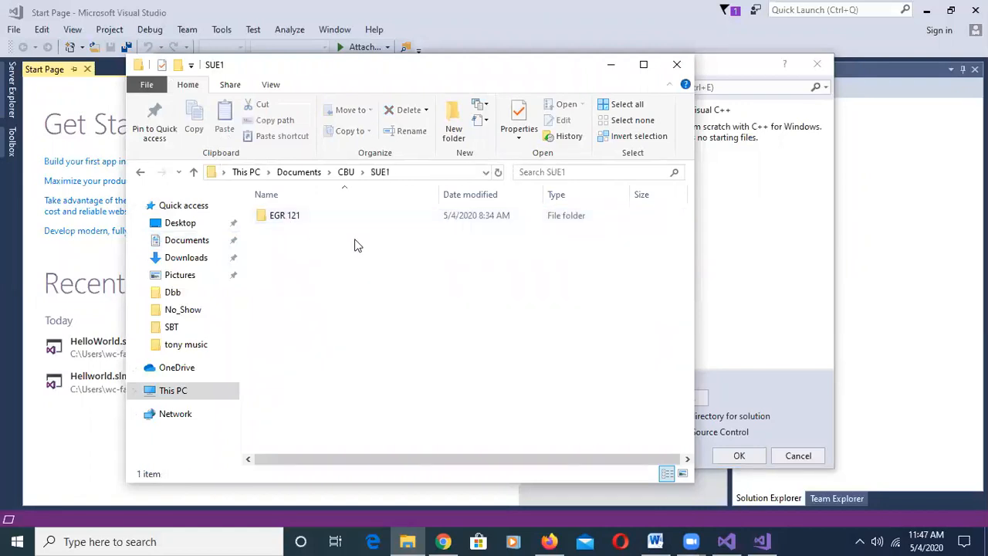
double_click(288, 218)
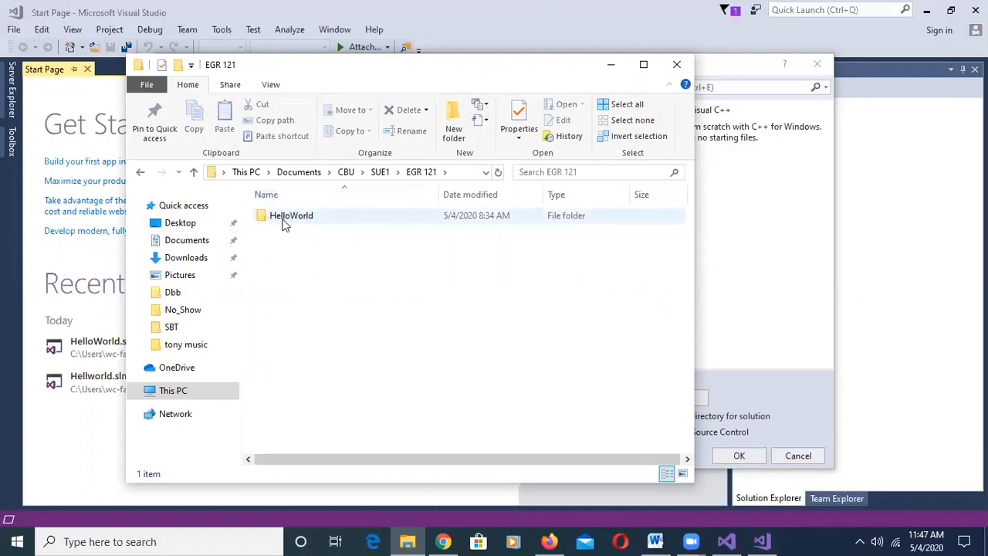
left_click(677, 64)
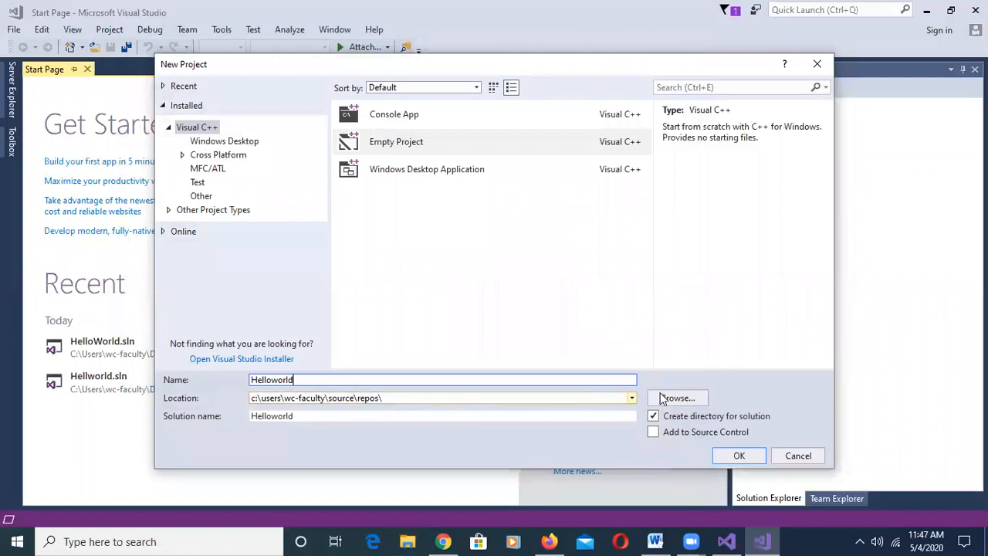
Set the project location to the Documents\CBU\SUE1\EGR 121 folder and create the project
left_click(675, 399)
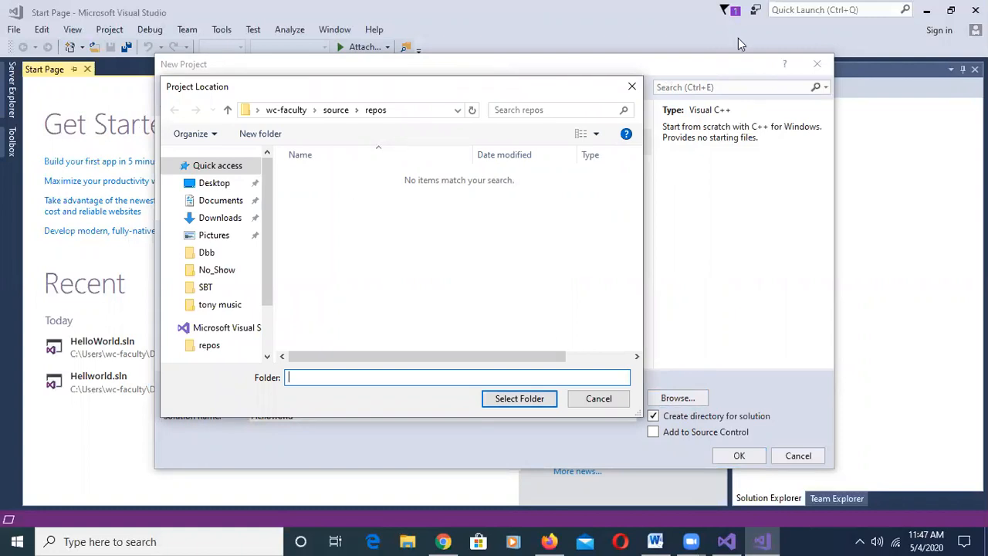
key("Escape")
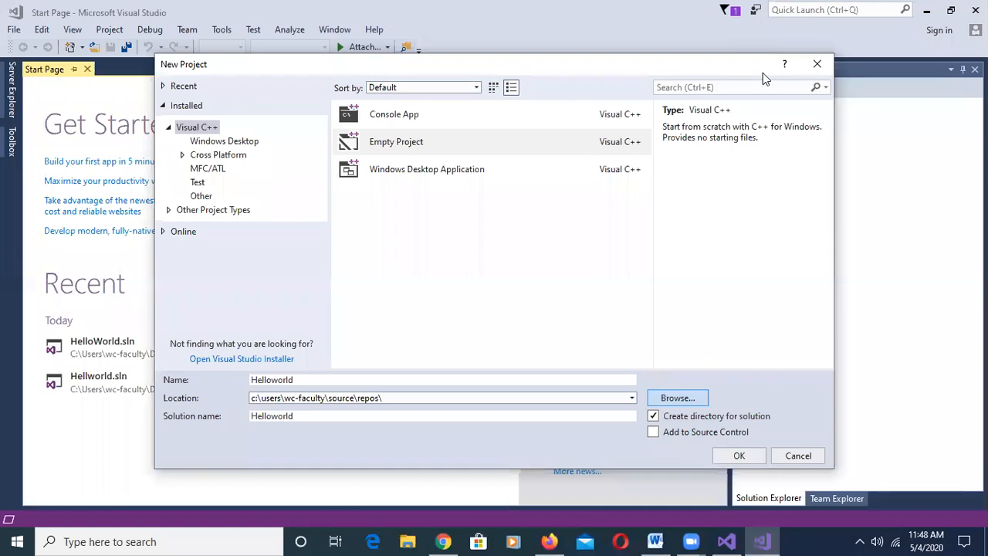
left_click(678, 398)
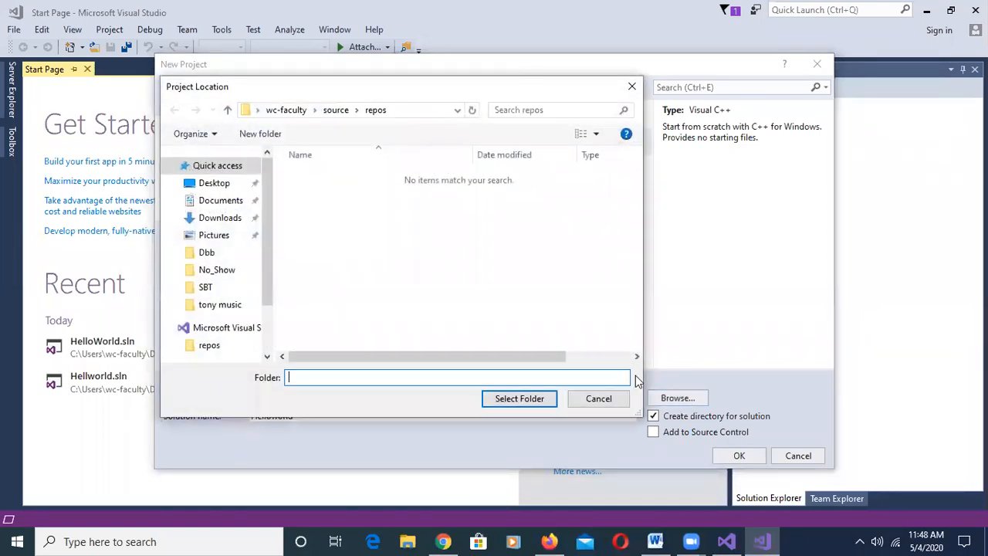
left_click(221, 200)
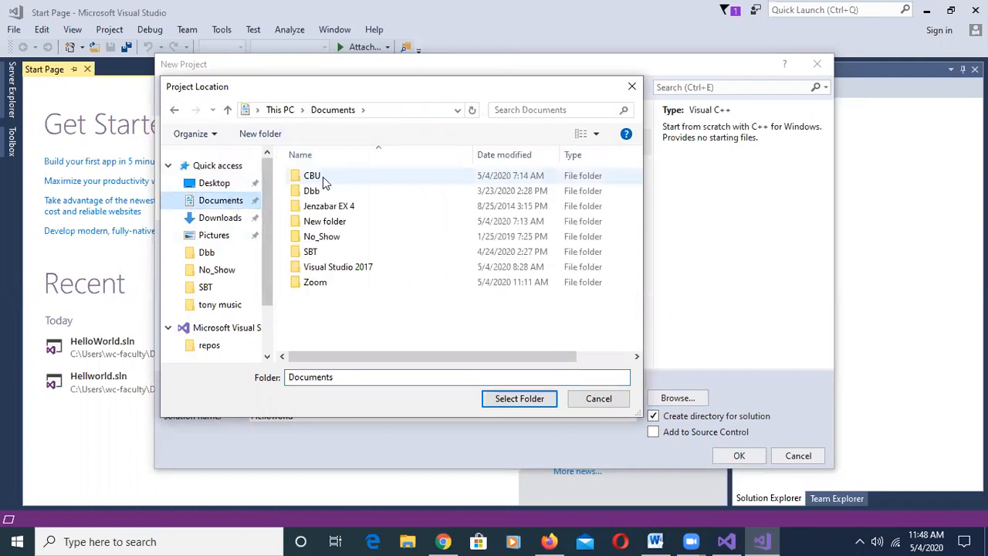
double_click(323, 177)
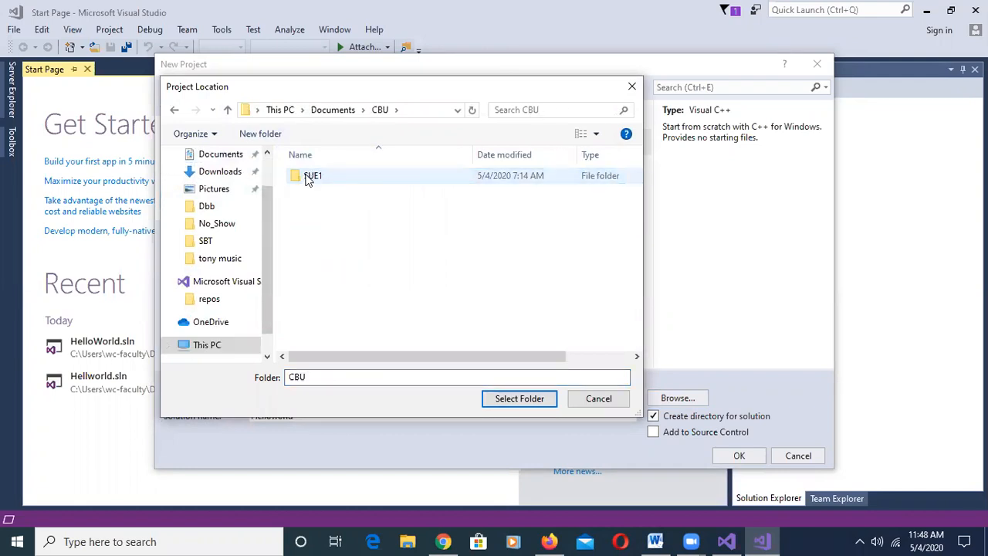
double_click(308, 177)
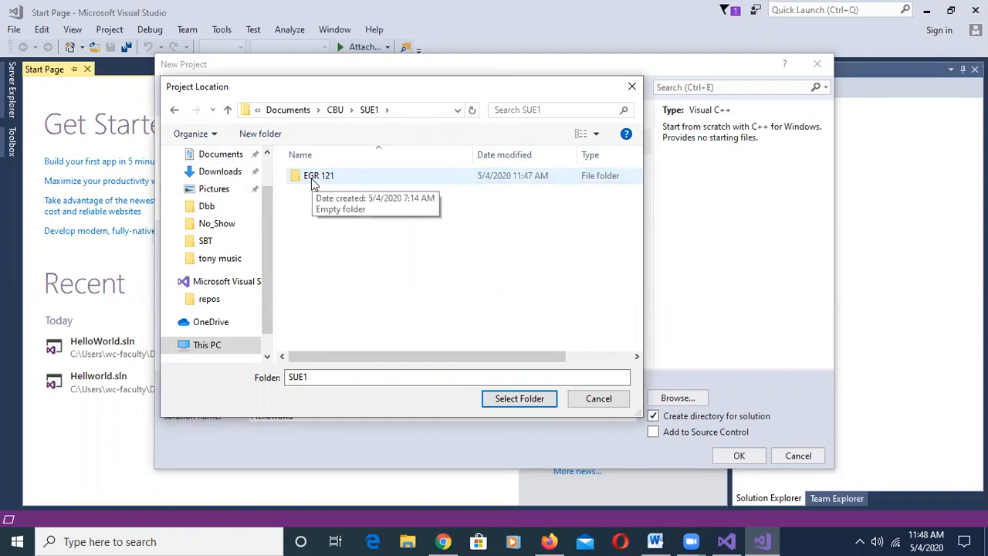
double_click(313, 183)
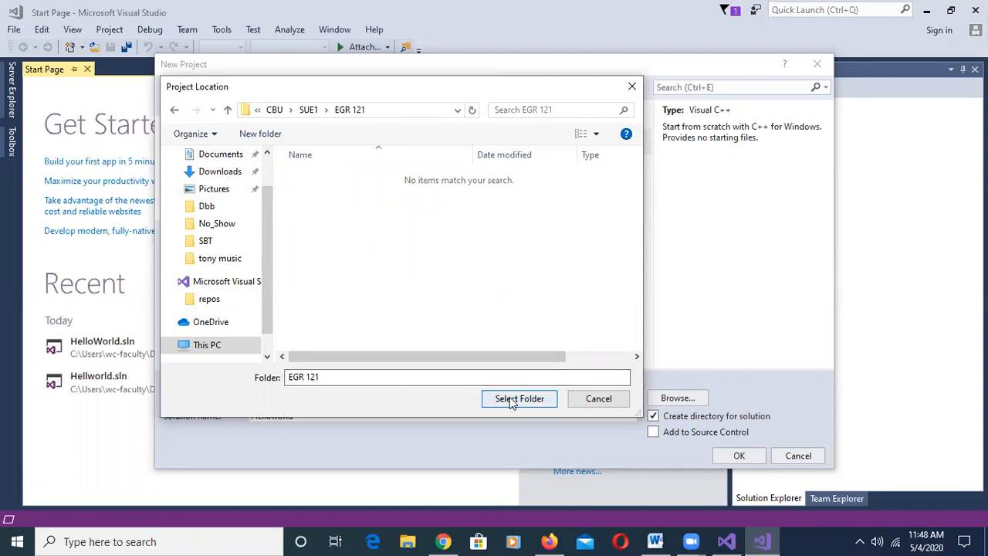
left_click(510, 397)
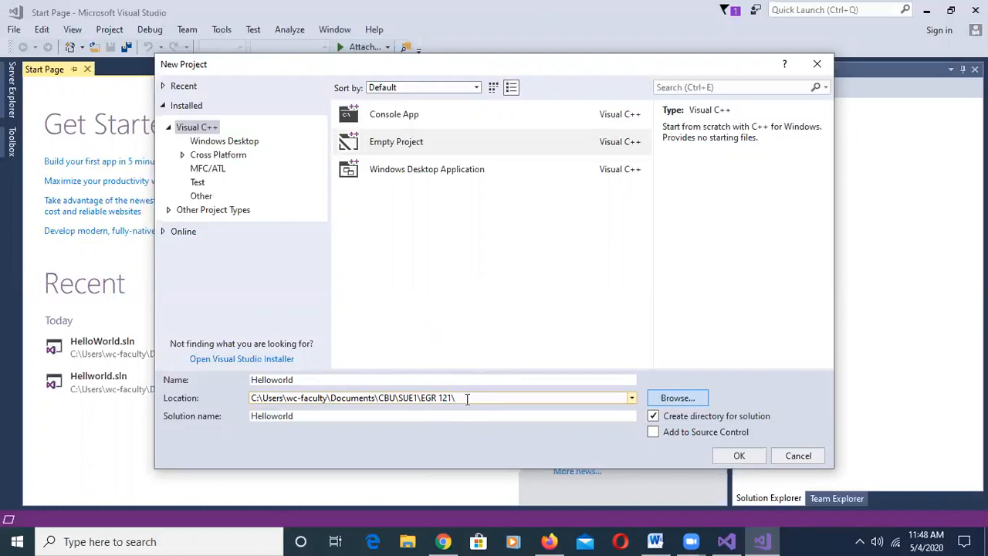
left_click(739, 457)
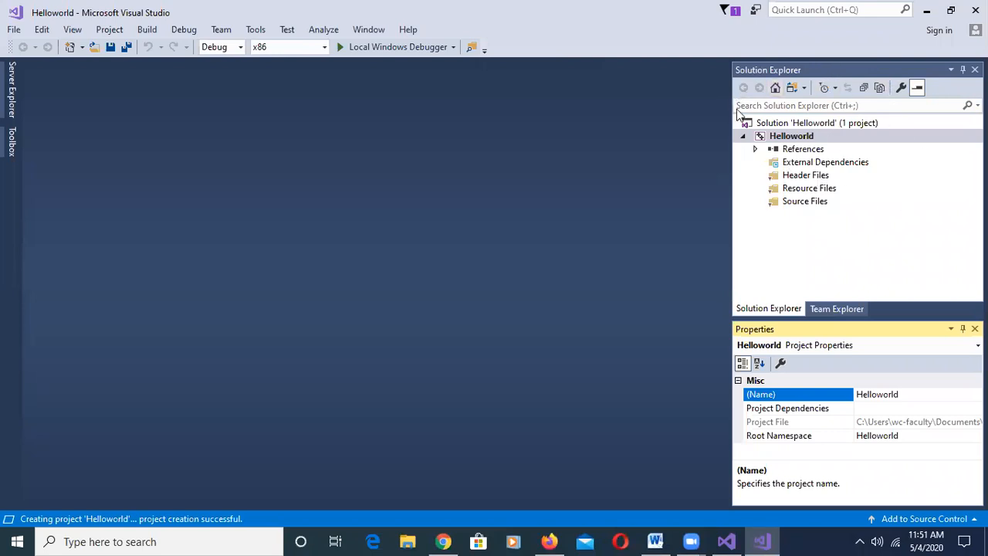
Add a new C++ File (.cpp) item named HelloWorld to the project's Source Files
left_click(805, 202)
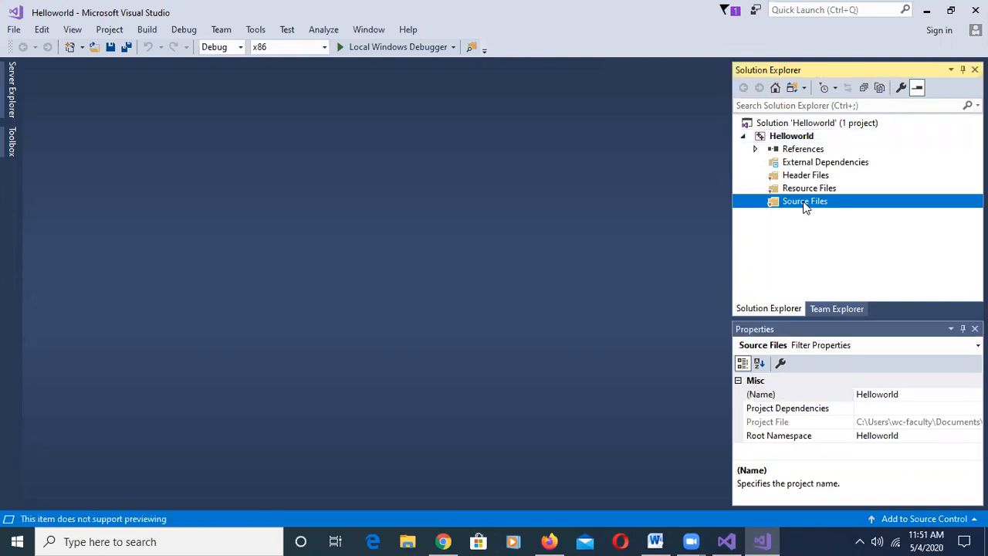
right_click(806, 203)
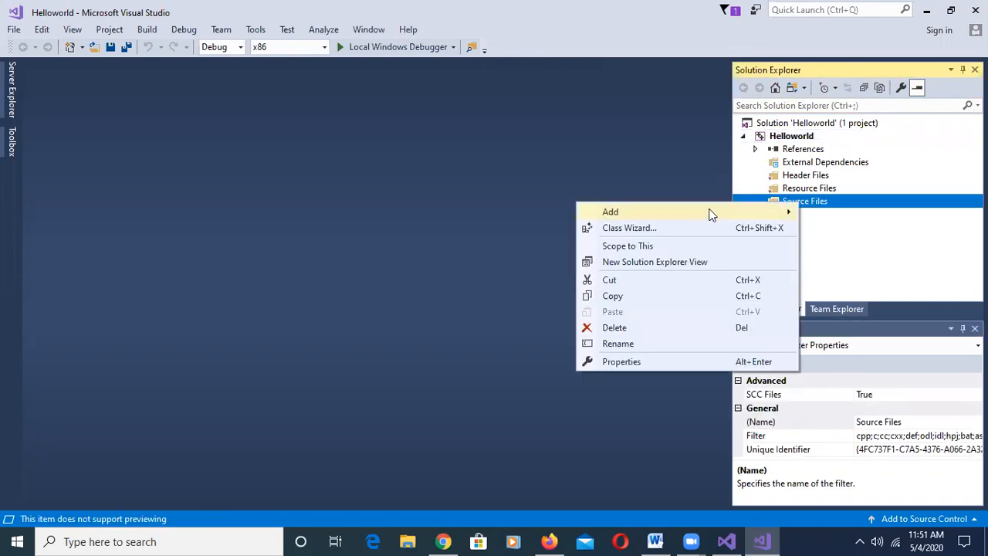
mouse_move(699, 214)
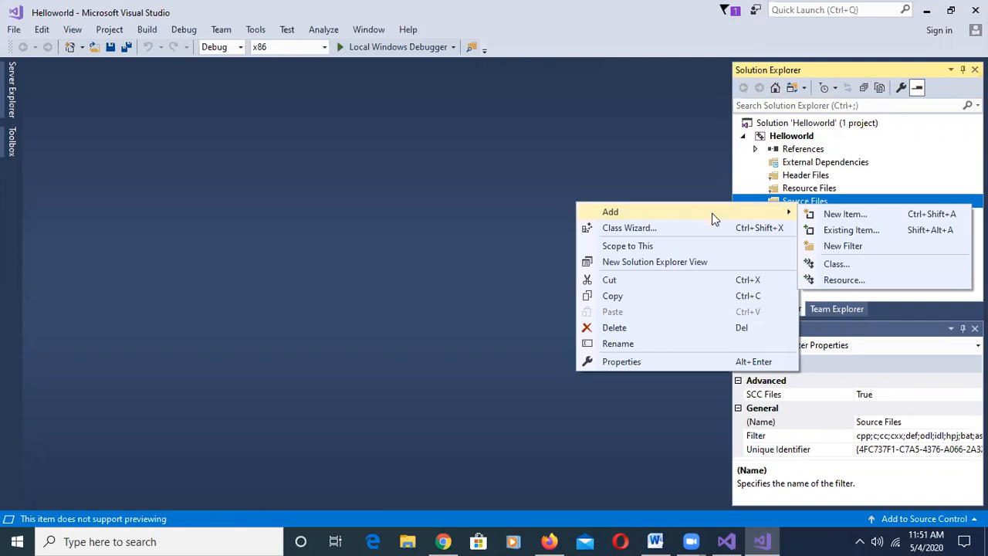
left_click(834, 215)
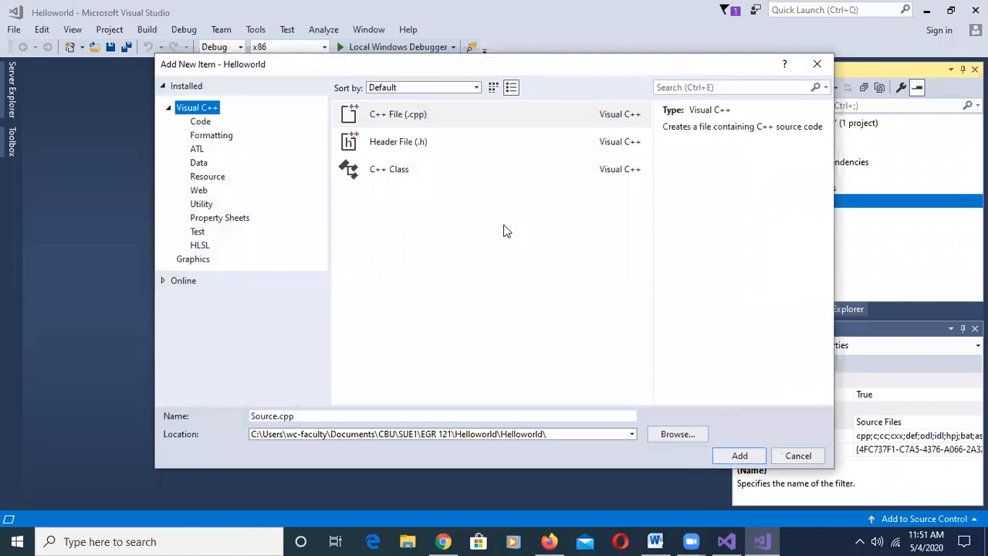
left_click(399, 117)
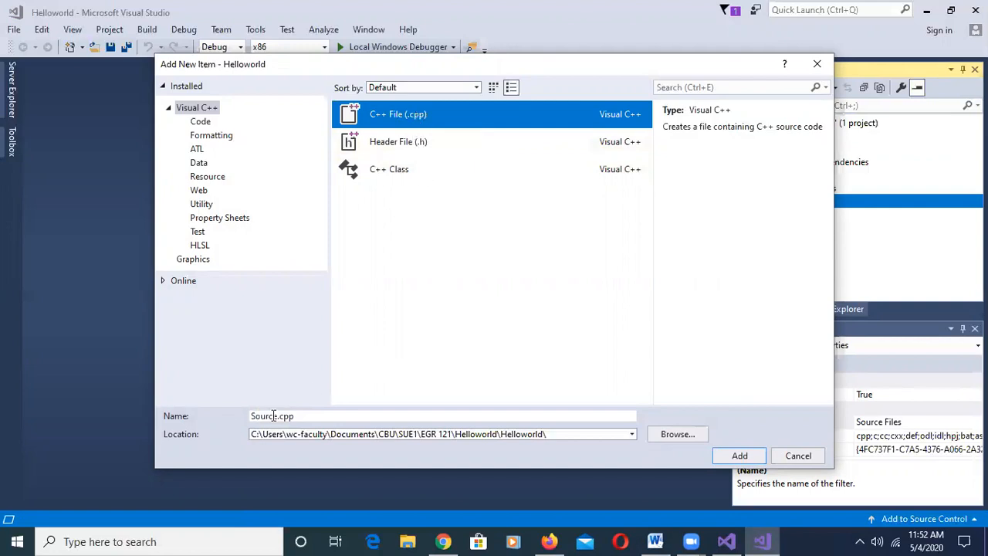
left_click(315, 415)
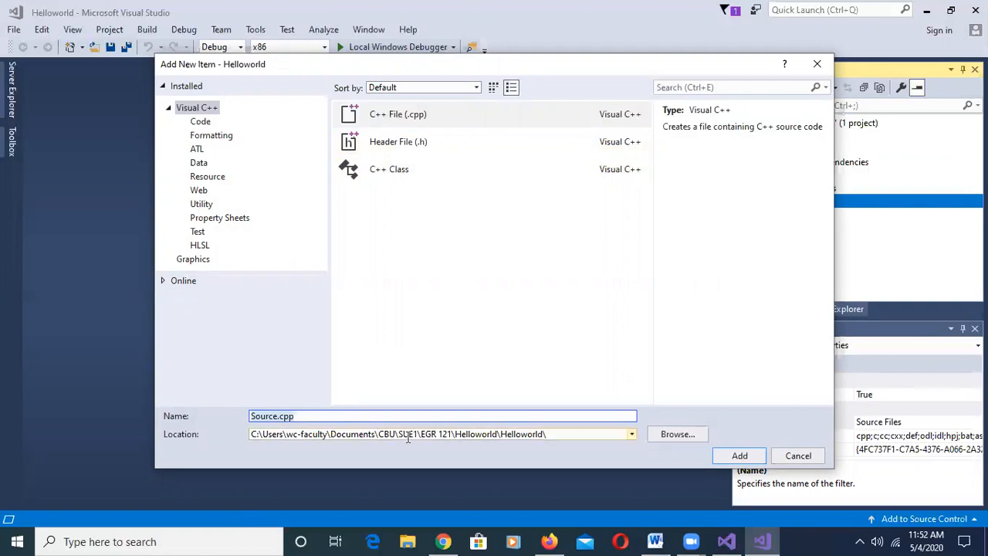
type("HelloWorld")
left_click(739, 457)
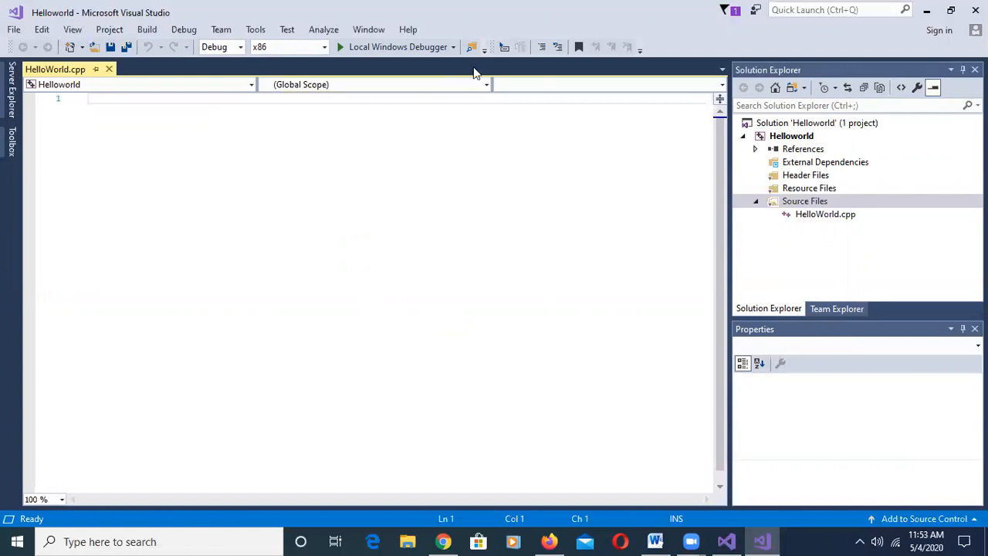
Switch to the Word instructions and copy the four comment lines heading the HelloWorld.cpp example code
left_click(655, 541)
scroll(519, 376, "down", 2)
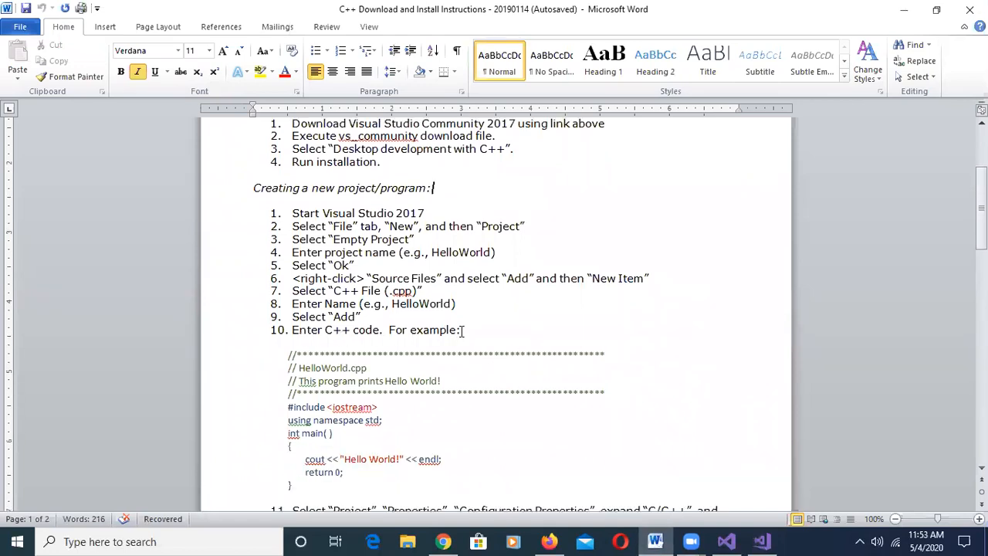
scroll(463, 344, "down", 2)
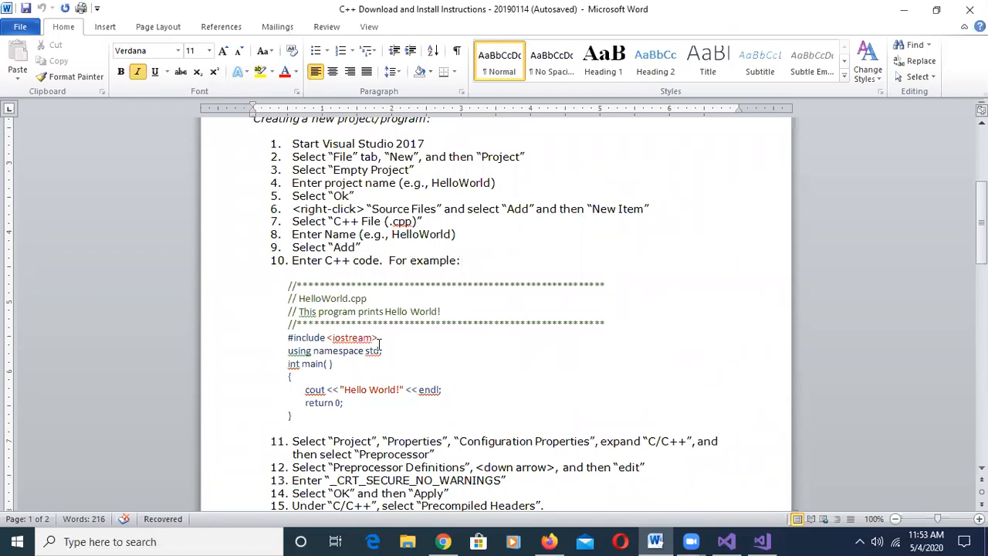
left_click_drag(288, 286, 344, 322)
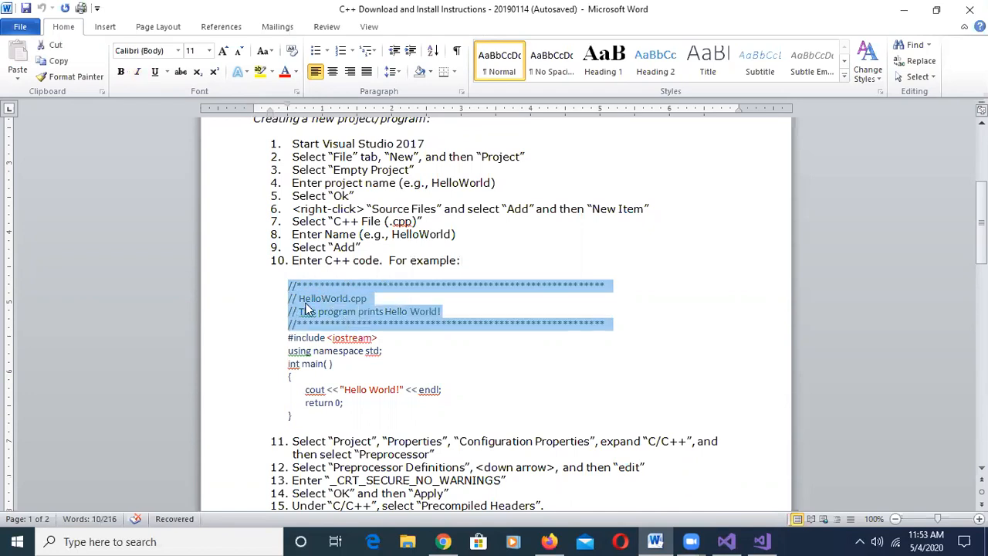
right_click(307, 309)
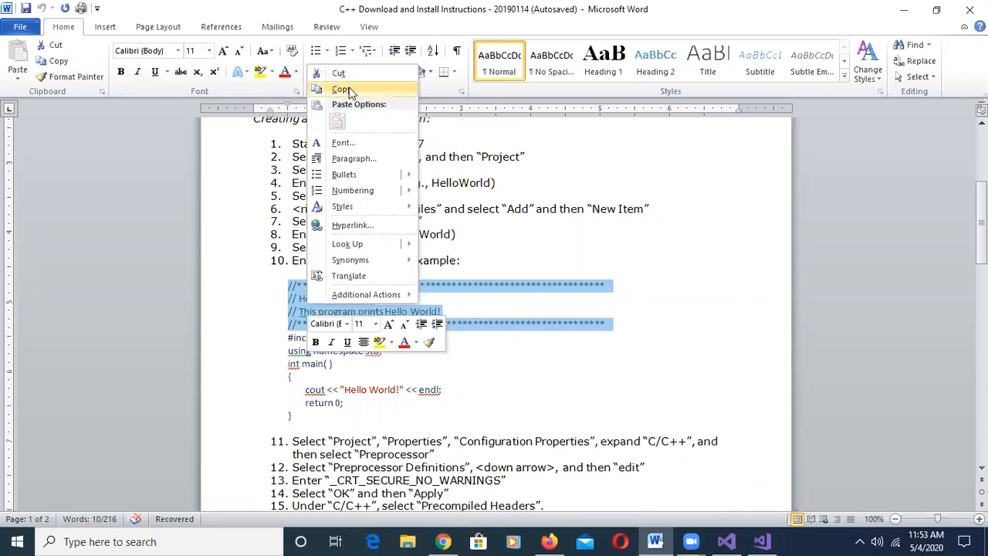
left_click(345, 89)
Switch to Visual Studio and paste the copied comment header into the empty HelloWorld.cpp file
mouse_move(762, 541)
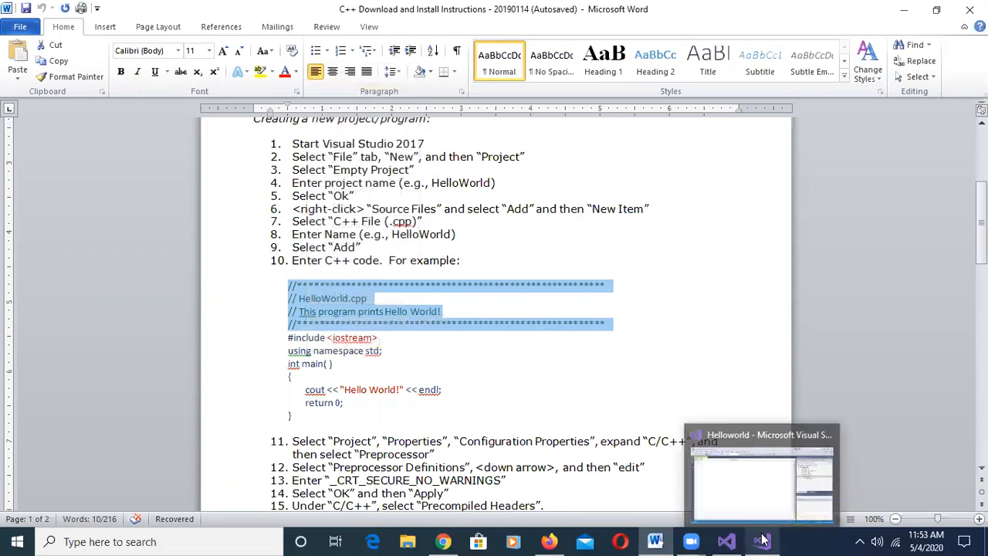
left_click(747, 498)
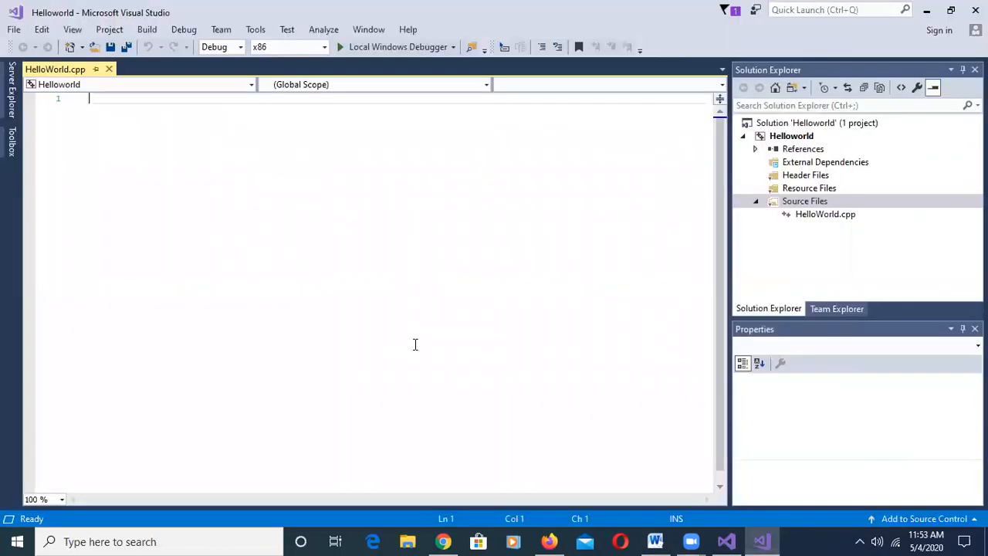
right_click(103, 98)
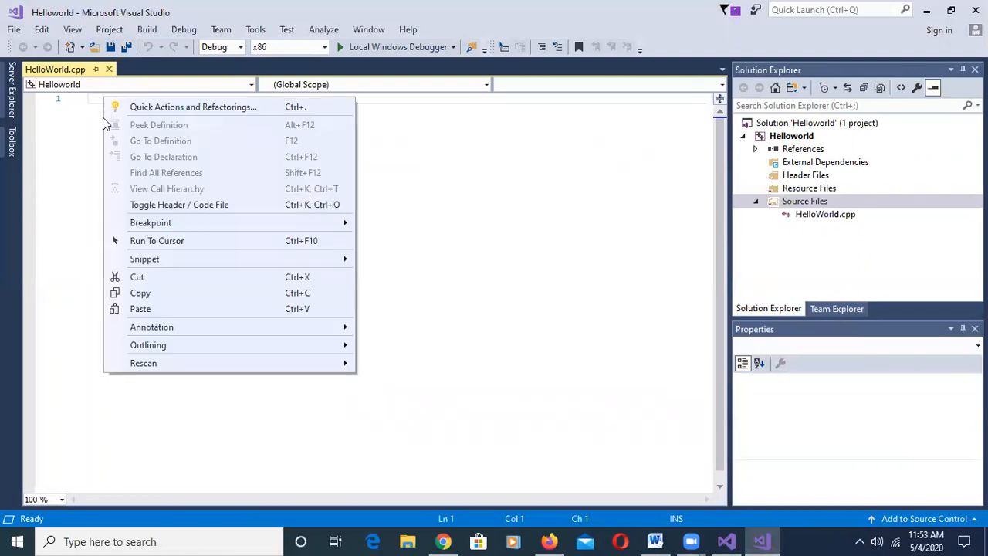
left_click(141, 309)
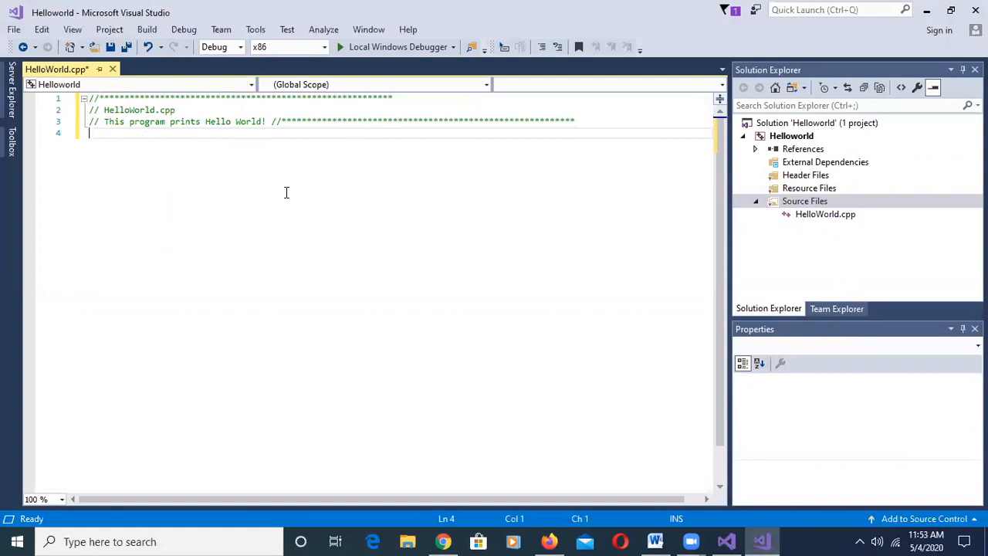
Add the line #include<iostream> directly below the comment header in HelloWorld.cpp
key("Return")
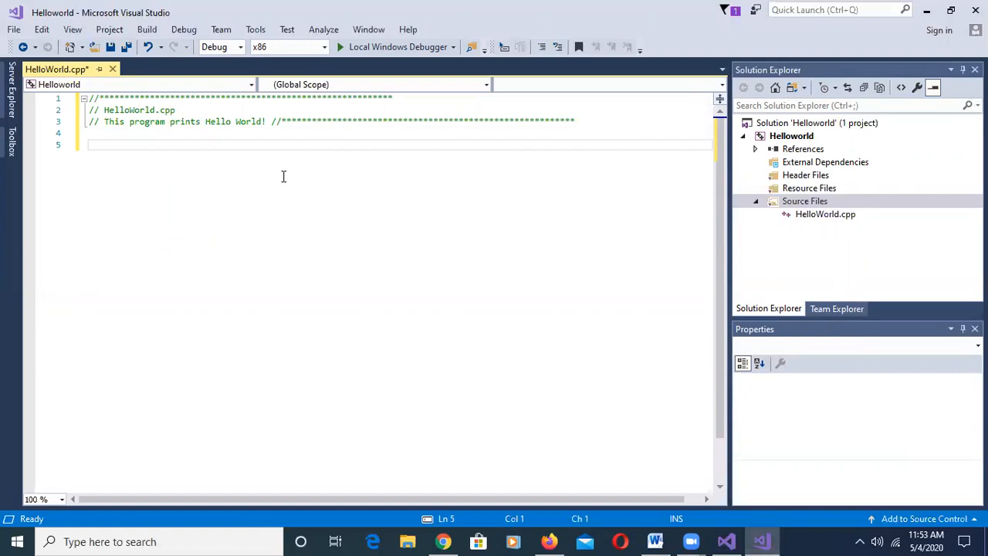
left_click(298, 121)
left_click(139, 121)
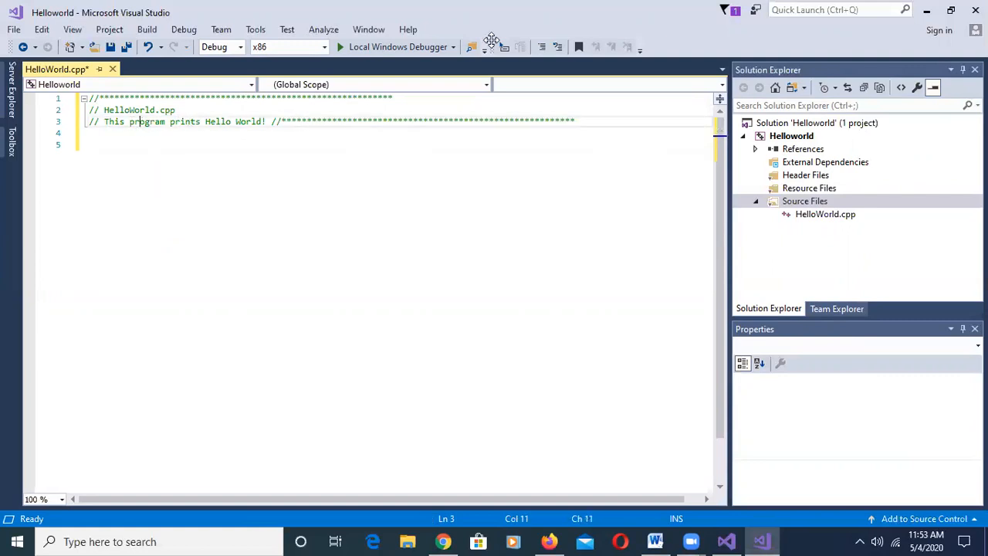
key("End")
key("Return")
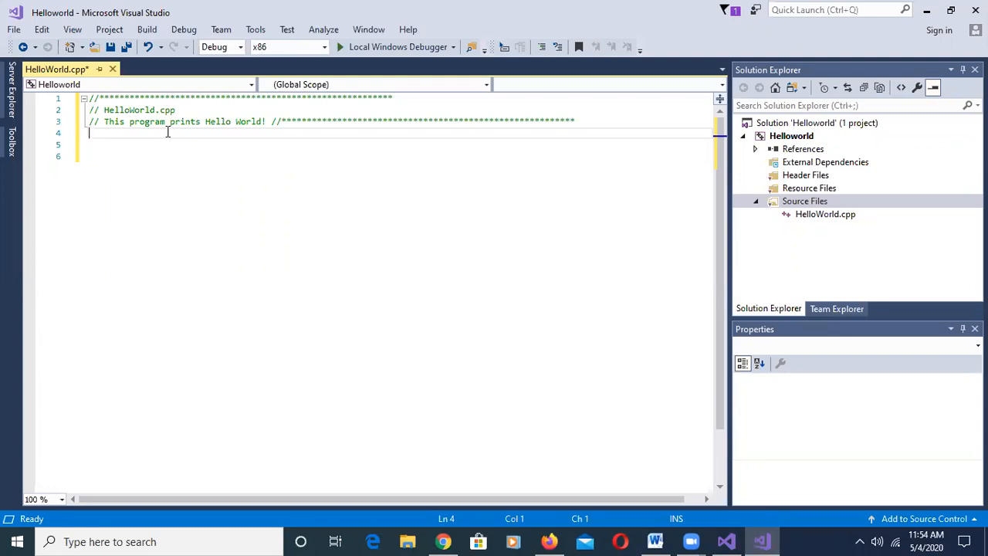
type("#include")
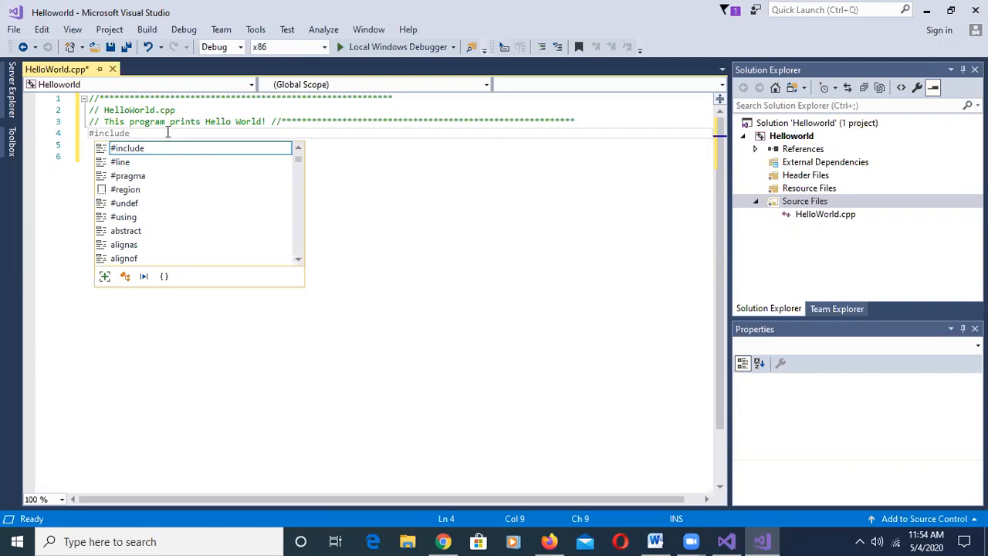
type("<i")
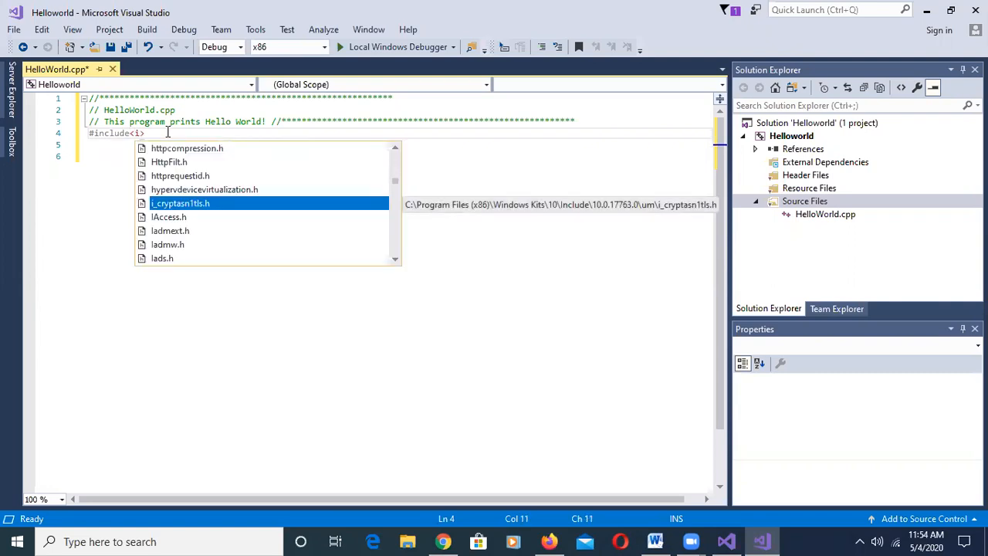
type("os")
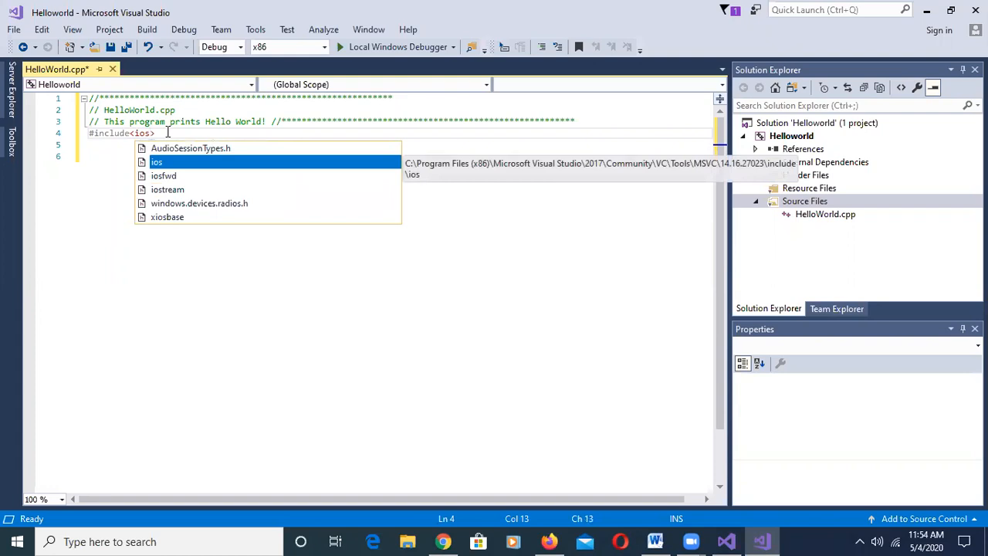
type("tream")
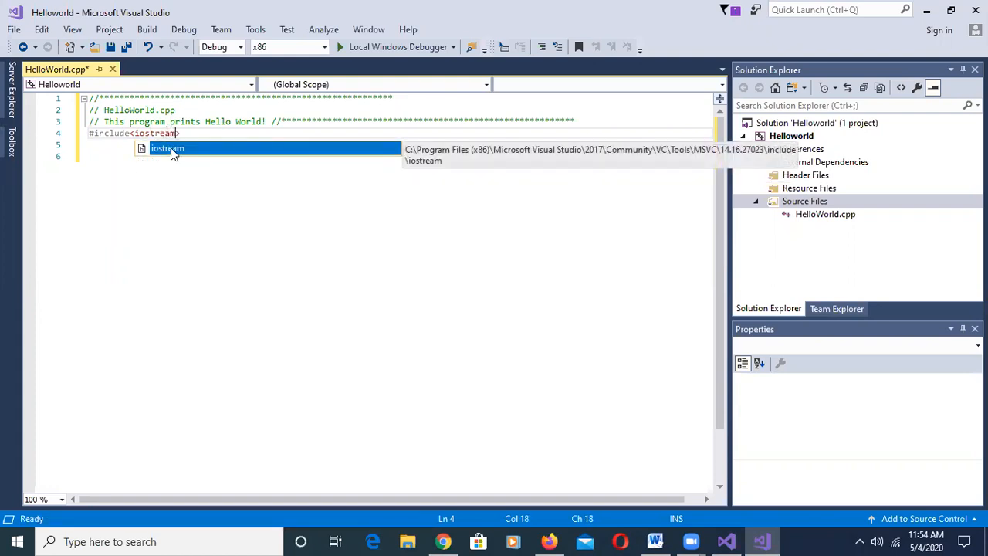
double_click(171, 147)
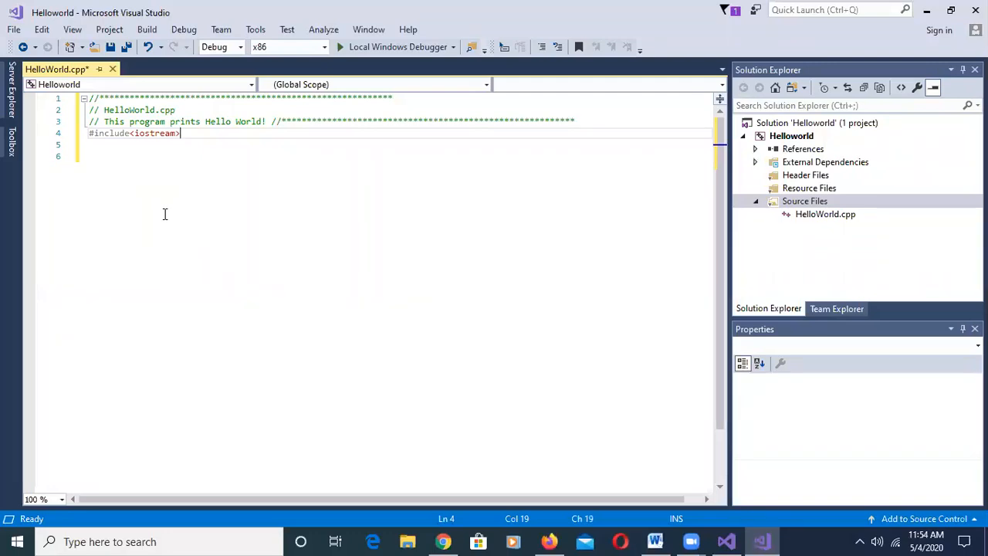
Add the statement using namespace std; on the line below the iostream include
key("Return")
type("using")
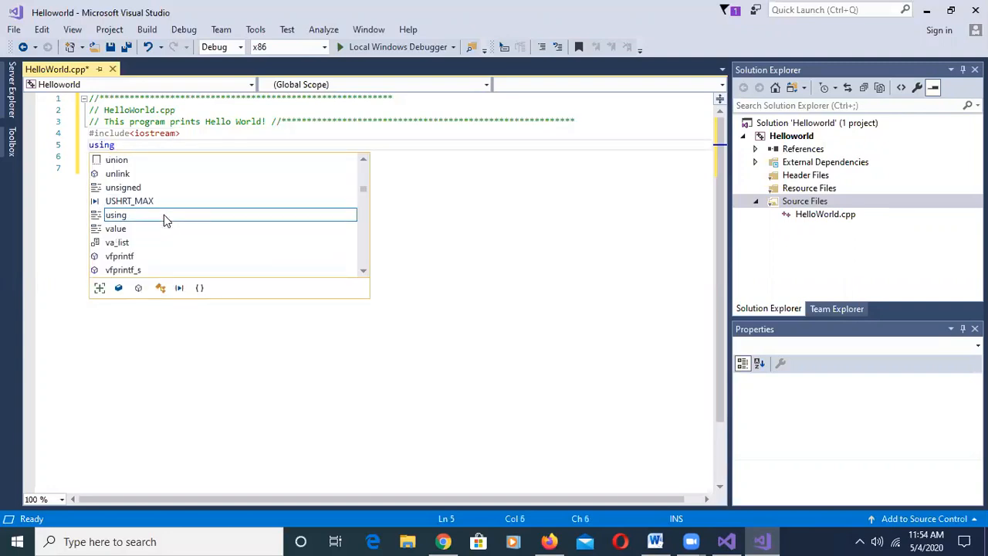
type(" names")
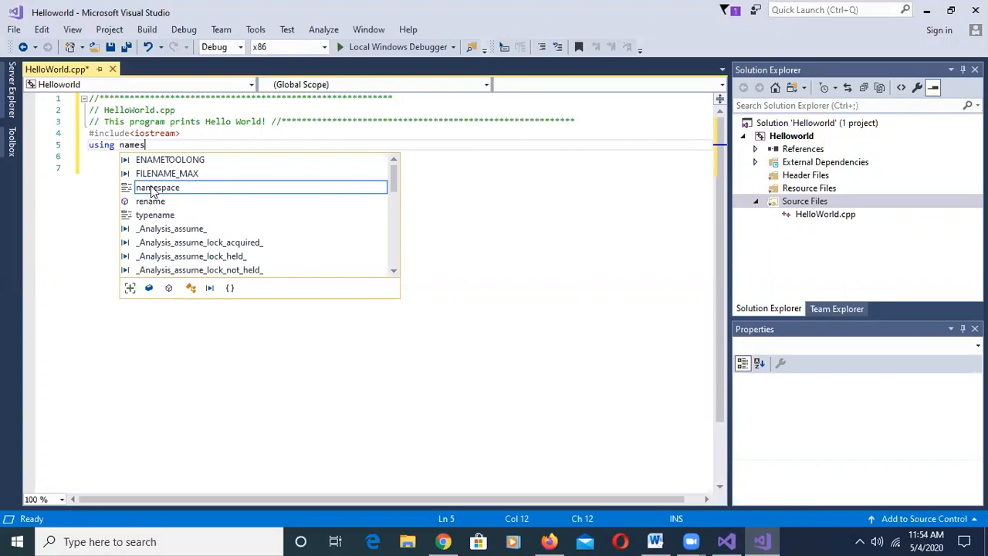
double_click(152, 191)
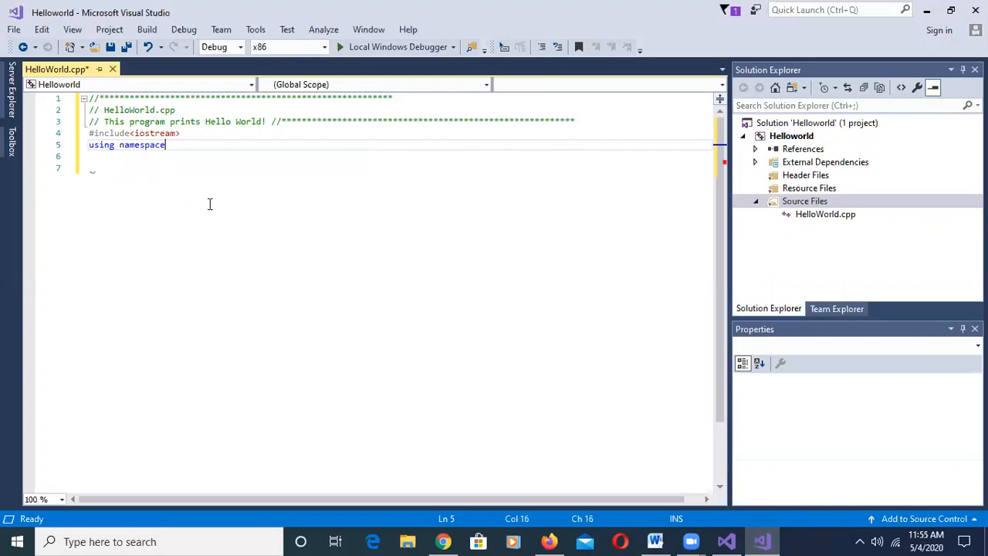
type("std")
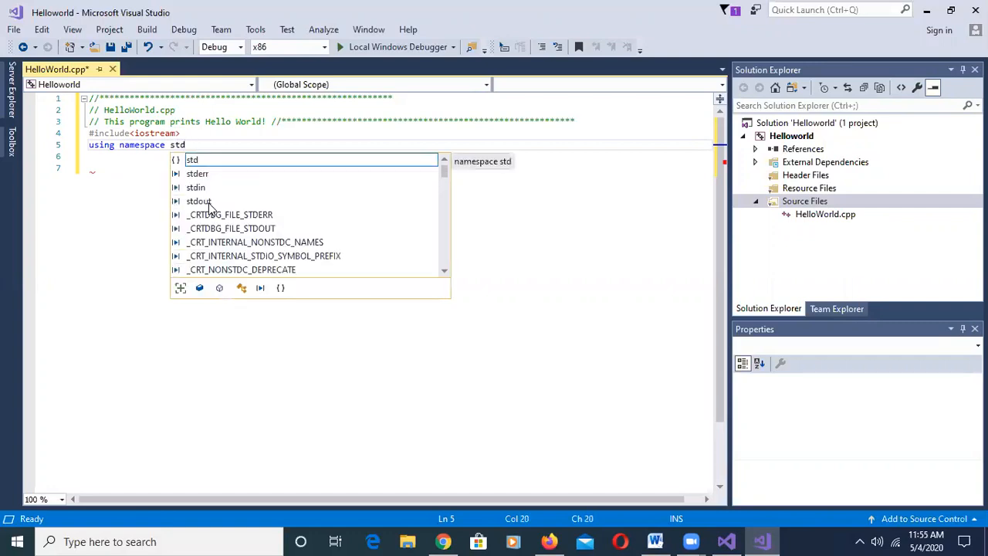
type(";")
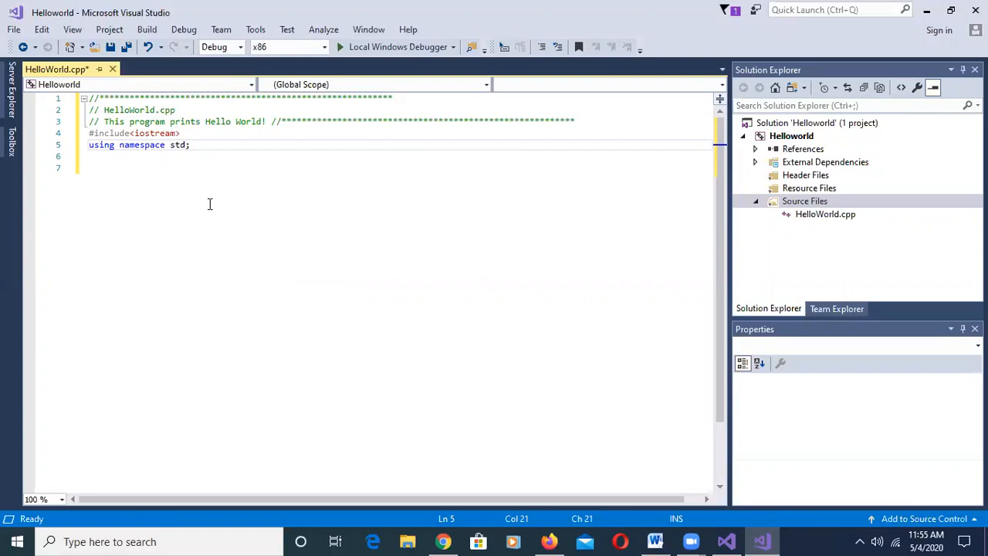
Add the function int main() with an opening and closing brace and an empty line for its body
key("Return")
type("int")
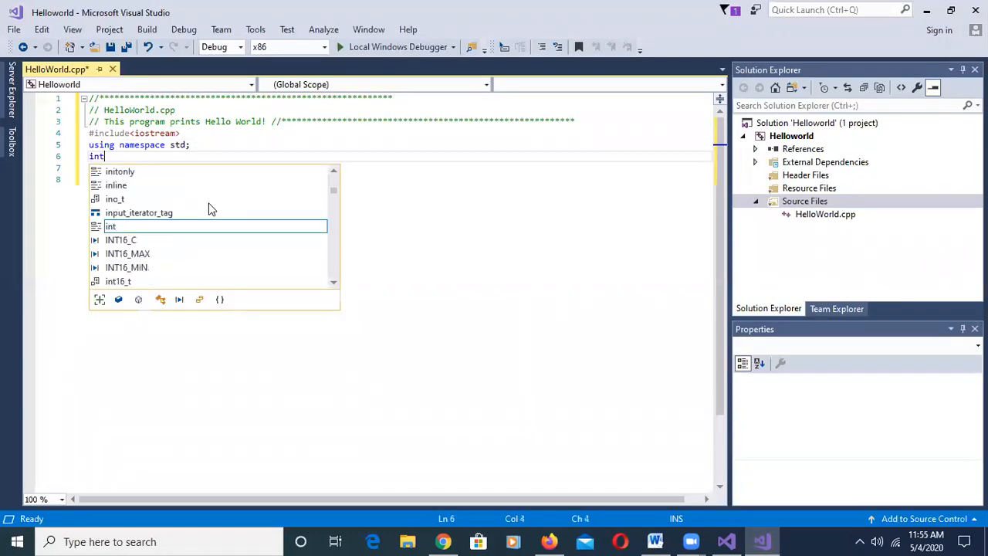
type(" main()")
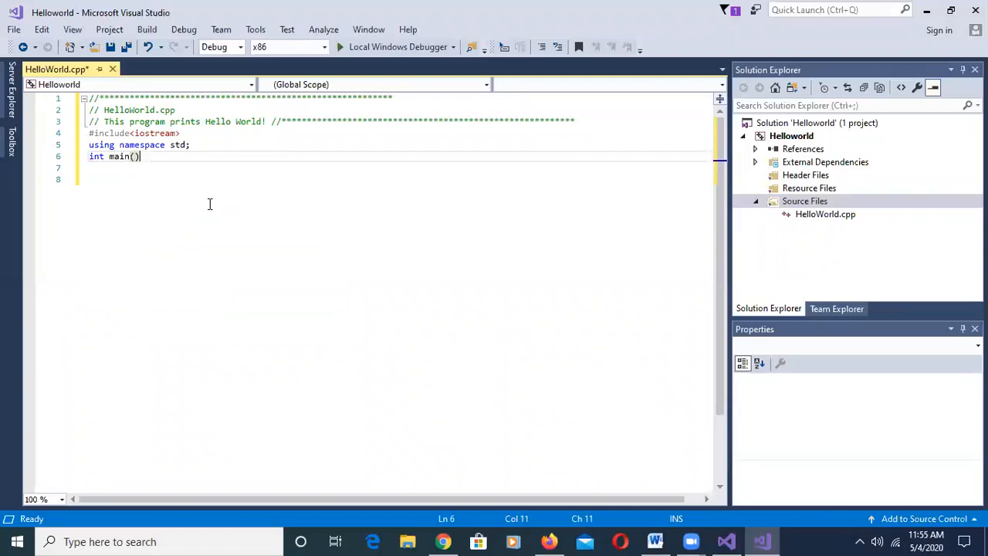
key("Return")
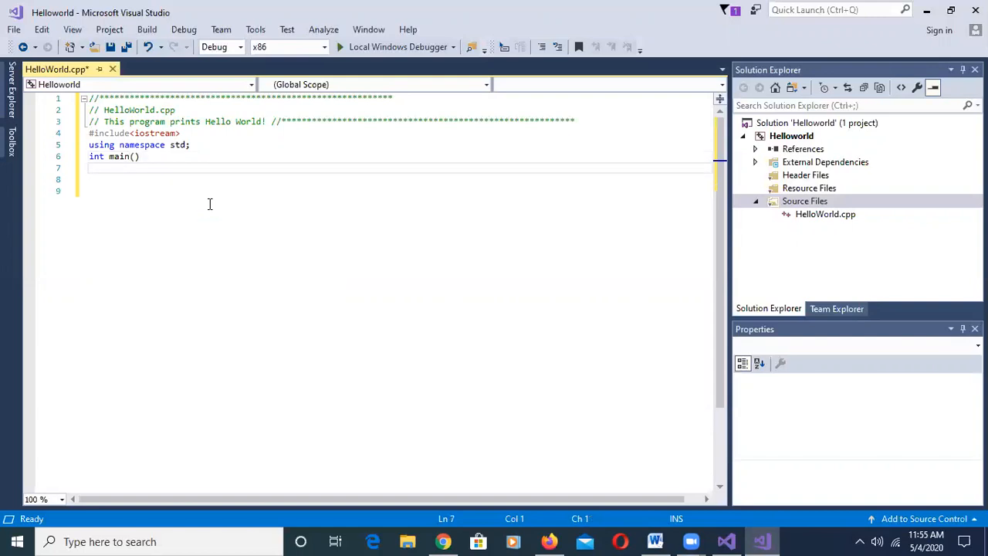
type("{")
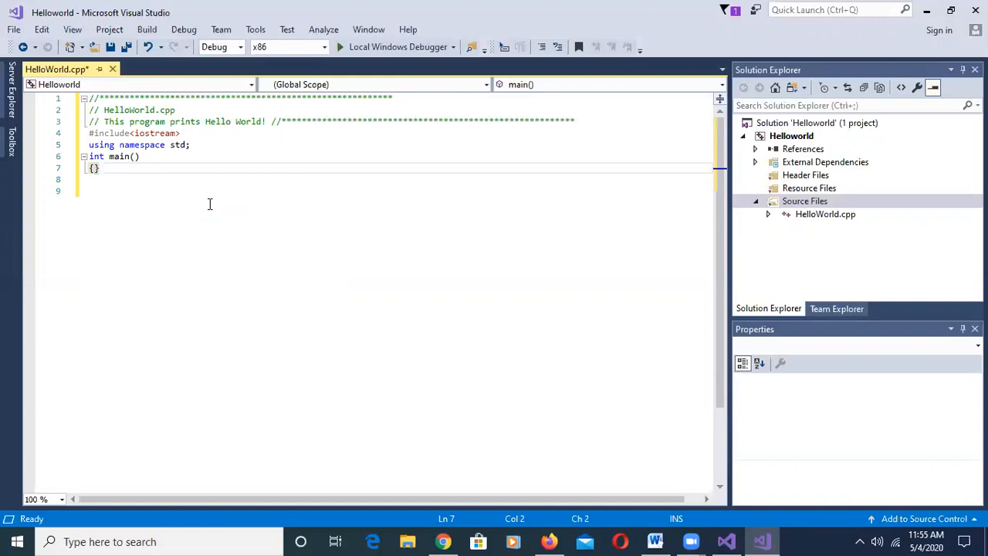
key("Return")
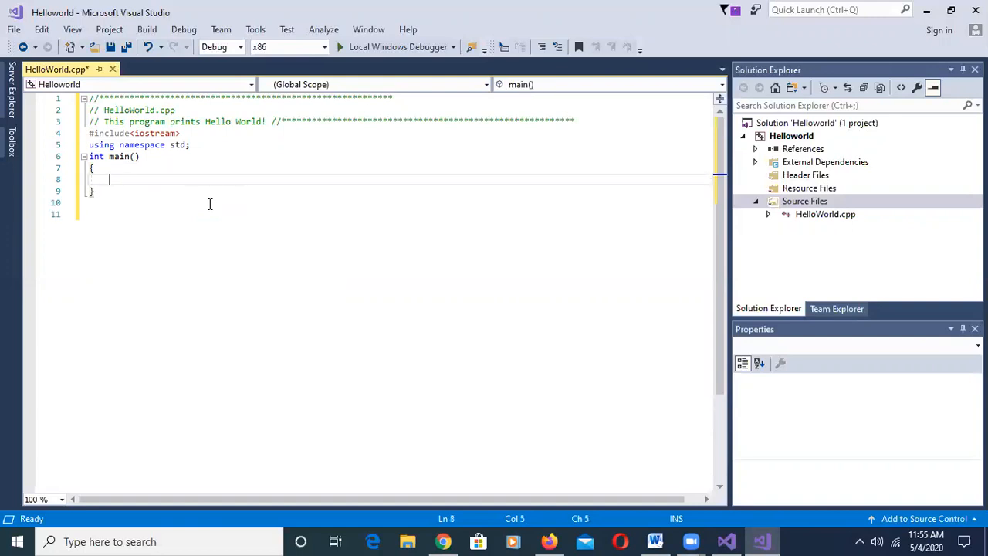
Enter the output statement cout << "Helo World!" << endl; in the body of main()
type("cout")
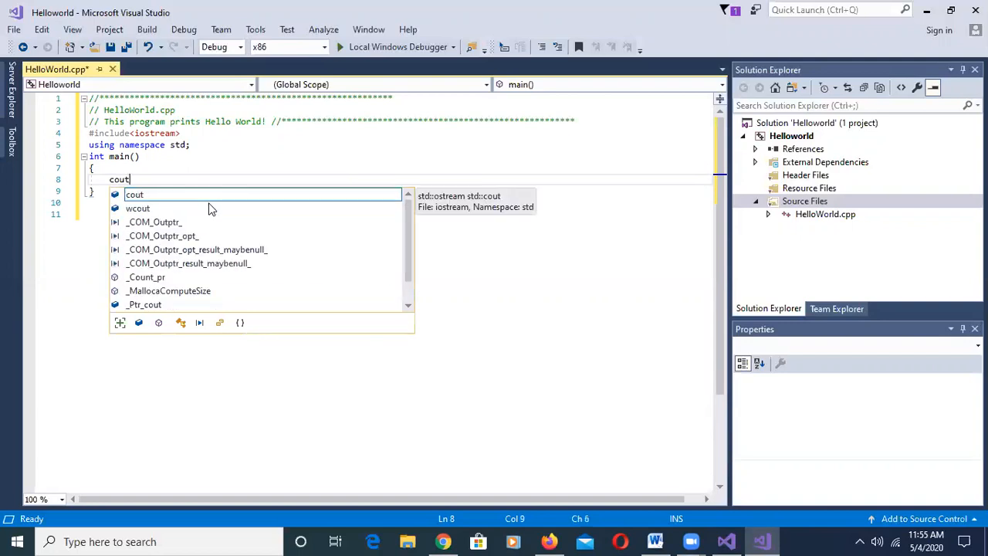
type("<<")
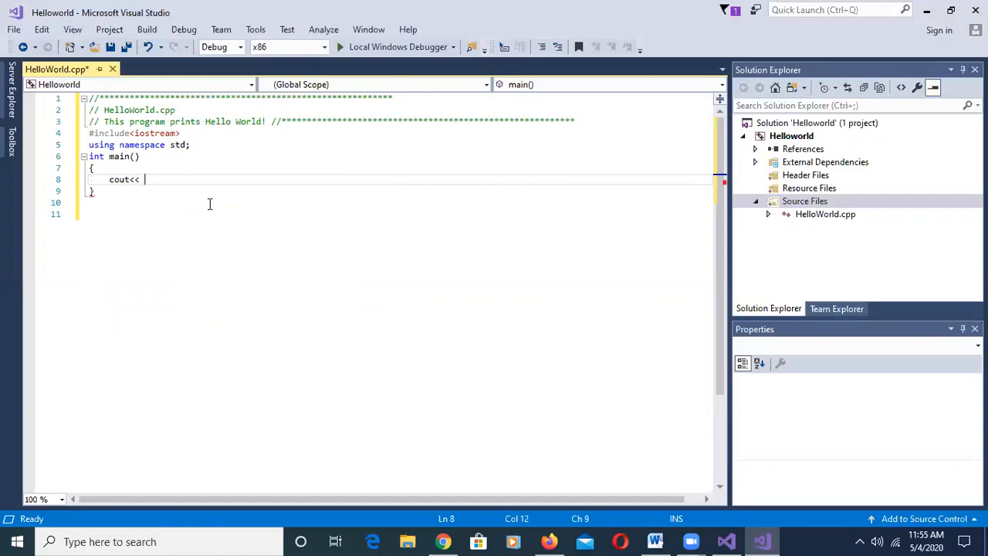
type("\"Helo World!\"")
type("<< e")
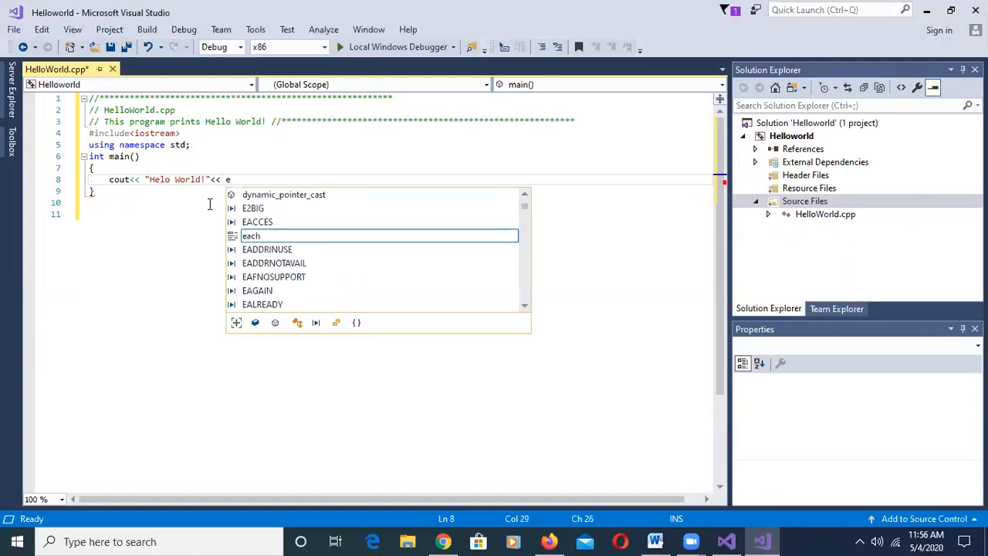
type("ndl")
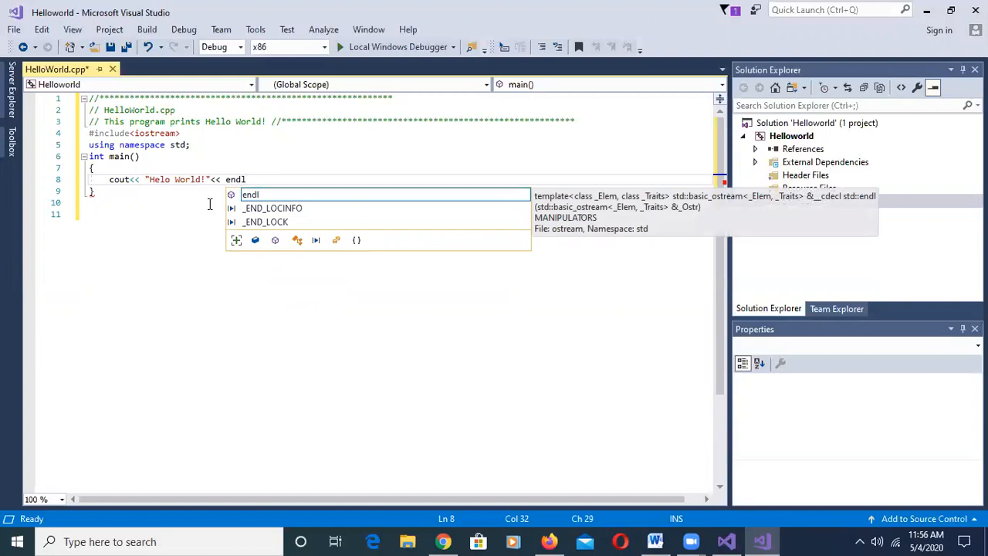
type(";")
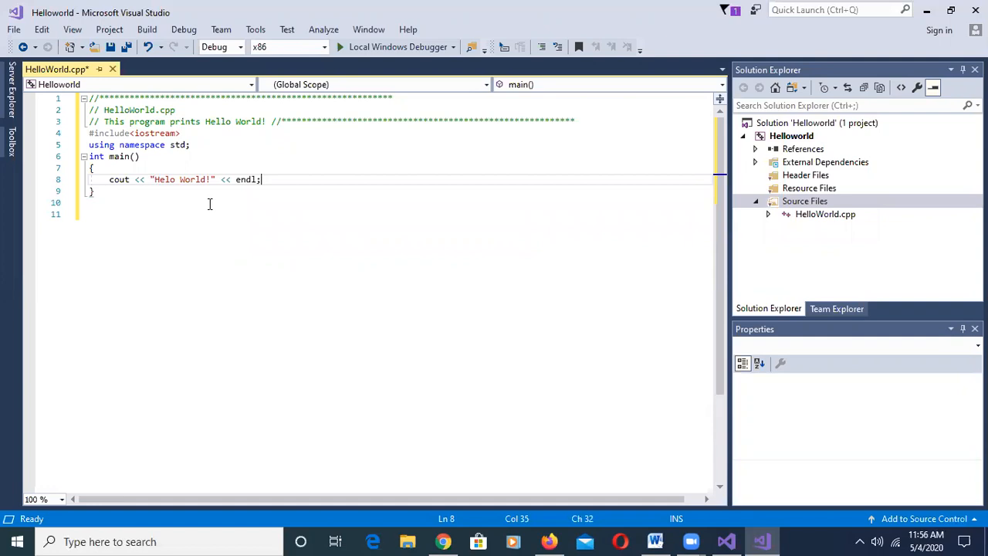
Add return 0; as the last statement of main() and switch to the Word instructions
key("Return")
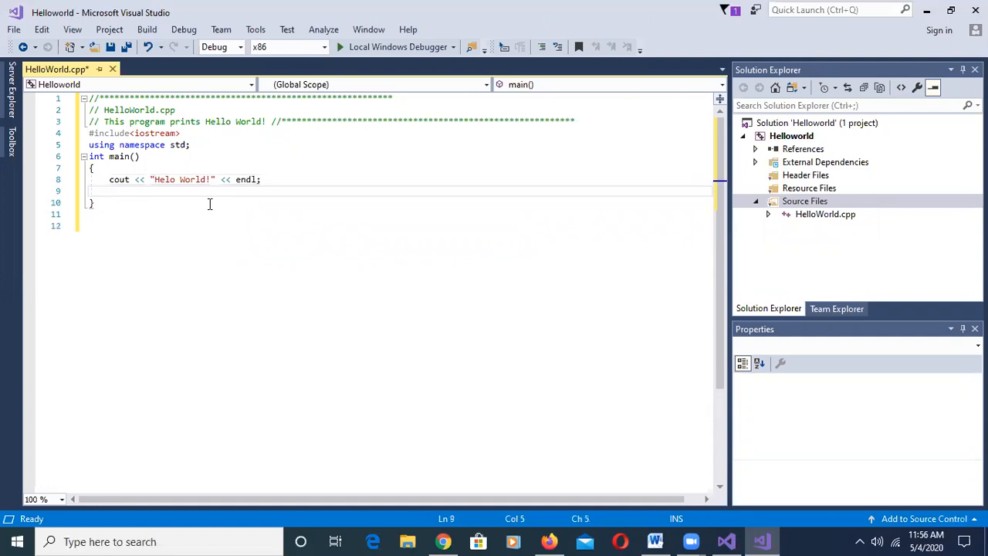
type("retur")
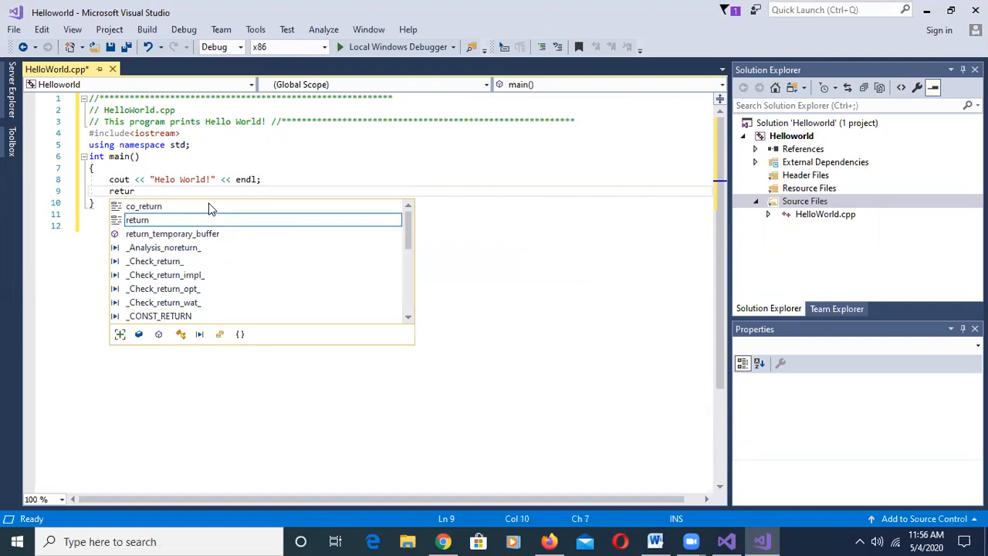
type("n")
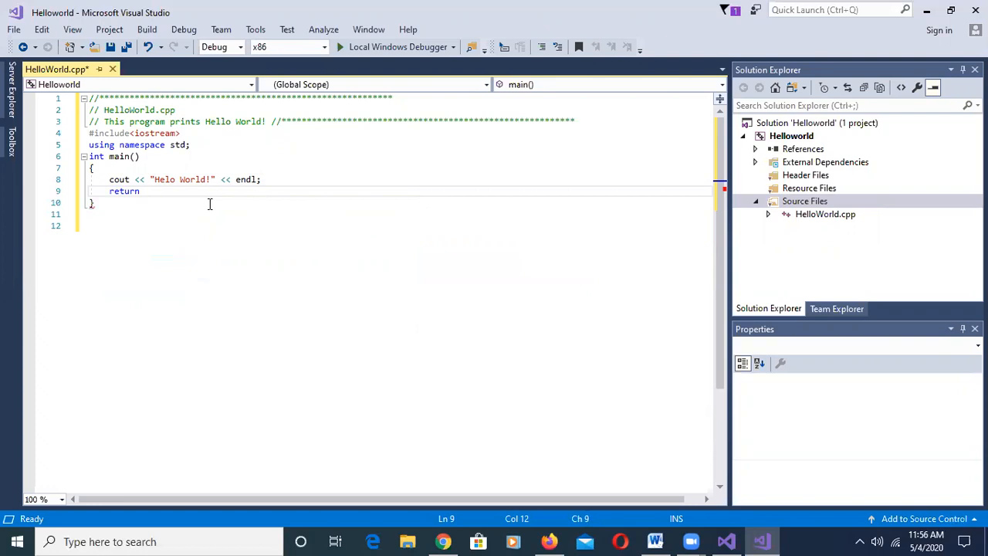
type(" 0;")
key("alt+Tab")
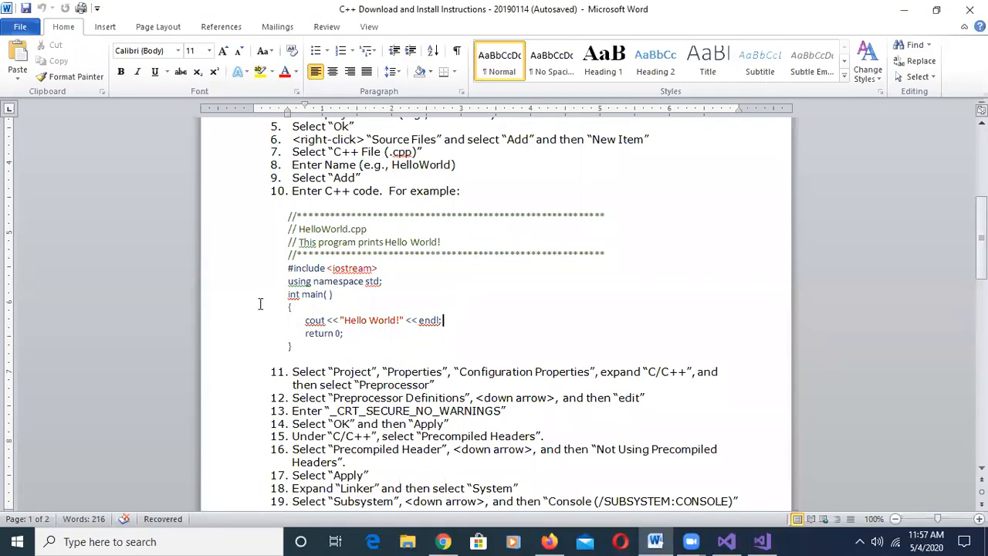
Check the remaining instructions in Word, switch to Visual Studio and open the Helloworld project's properties
scroll(384, 361, "down", 2)
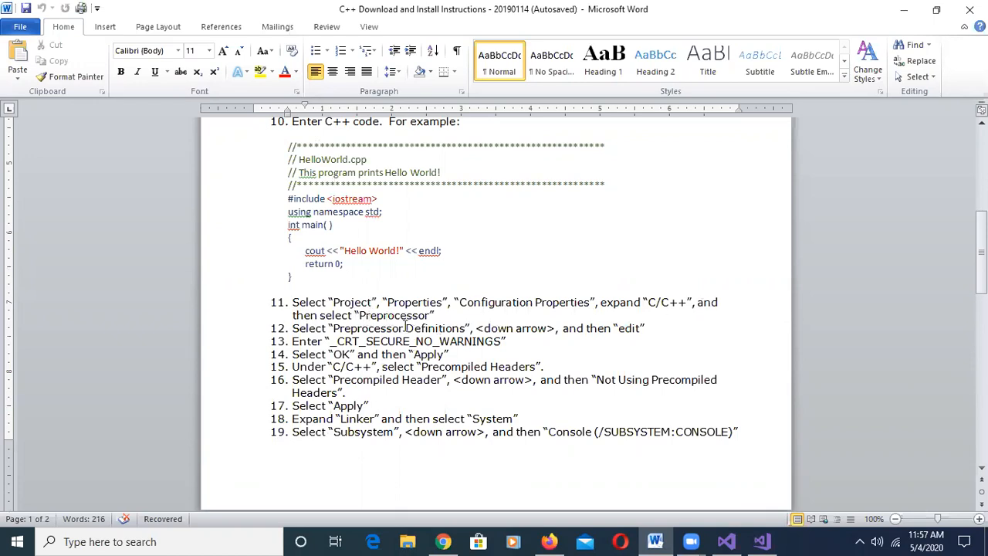
left_click(762, 541)
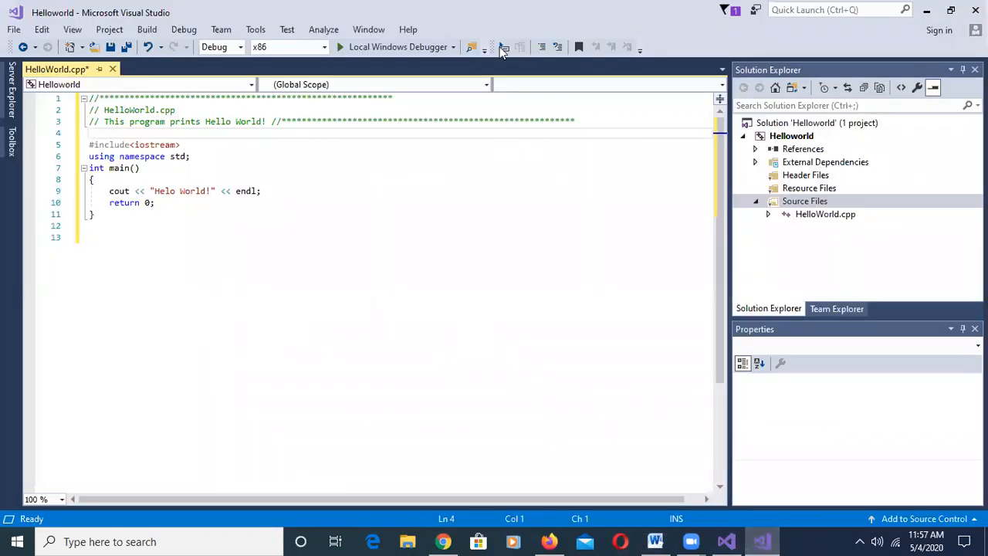
left_click(102, 32)
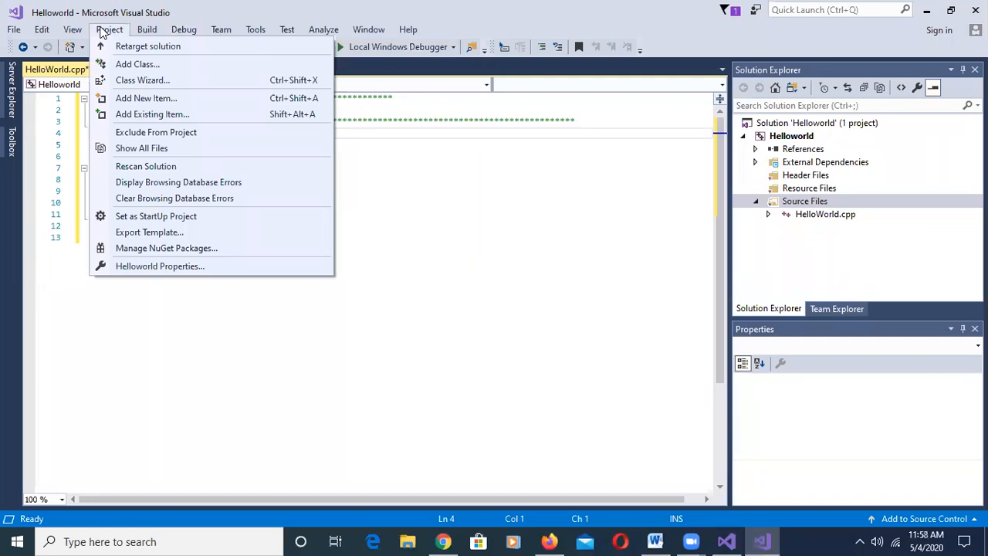
left_click(225, 16)
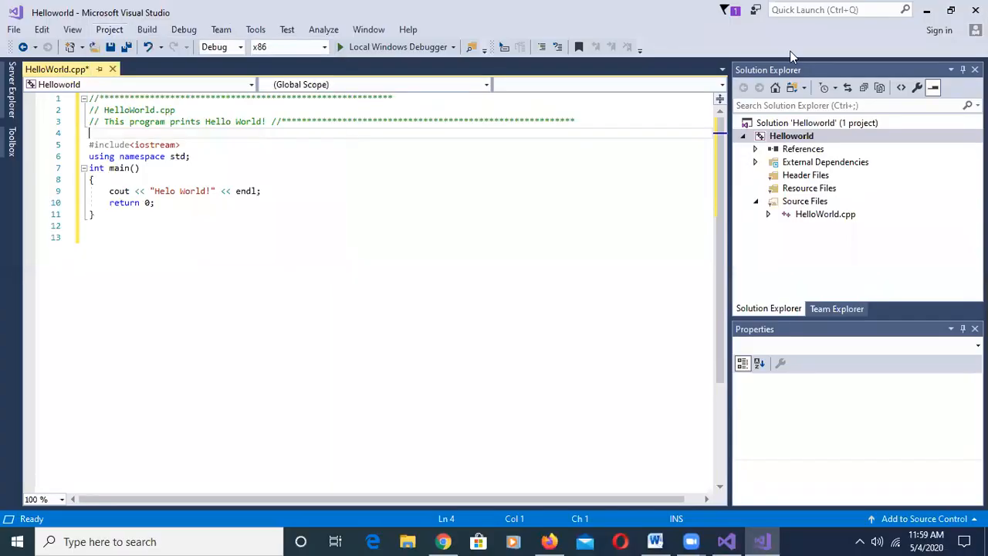
left_click(110, 31)
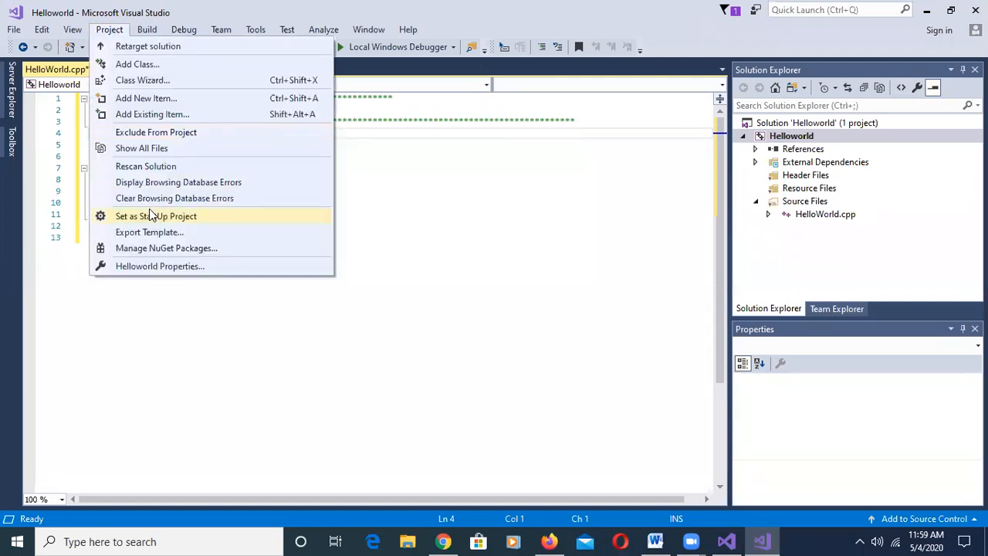
left_click(146, 268)
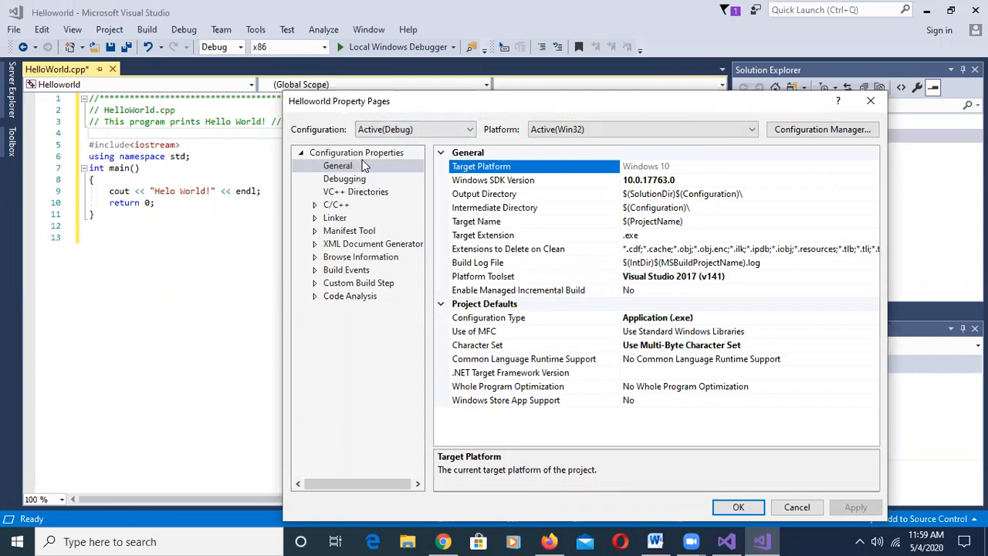
Show the Preprocessor settings in the C/C++ group of the project's configuration properties
left_click(315, 205)
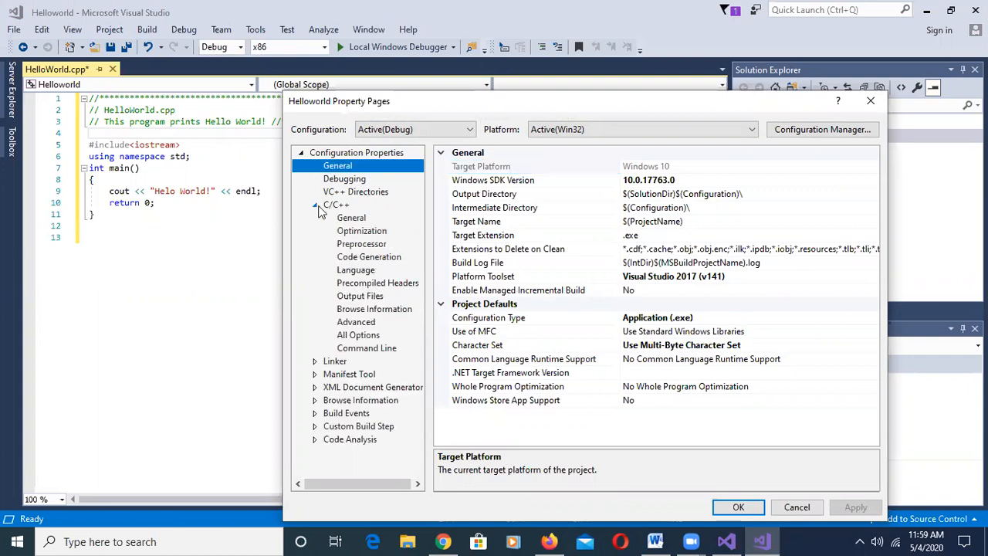
left_click(359, 246)
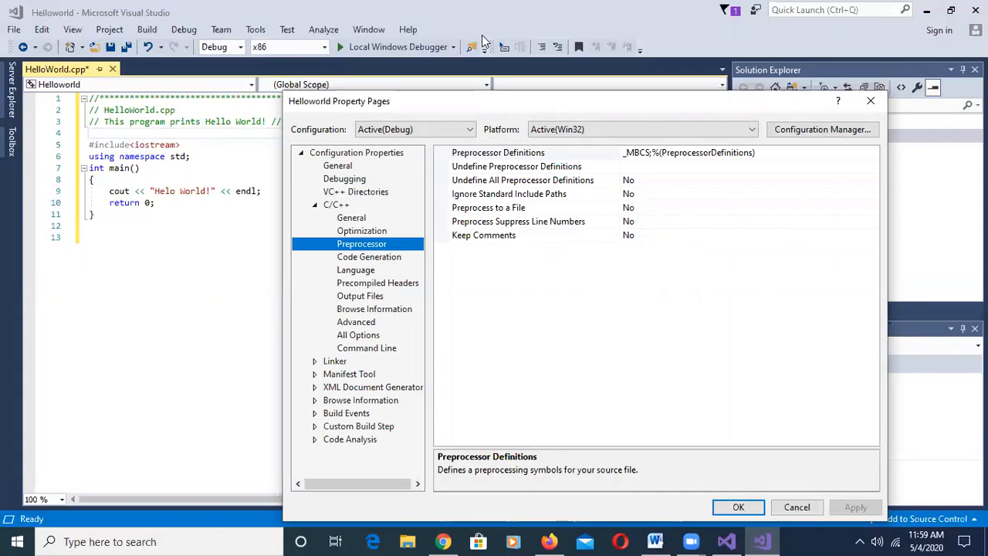
left_click(332, 204)
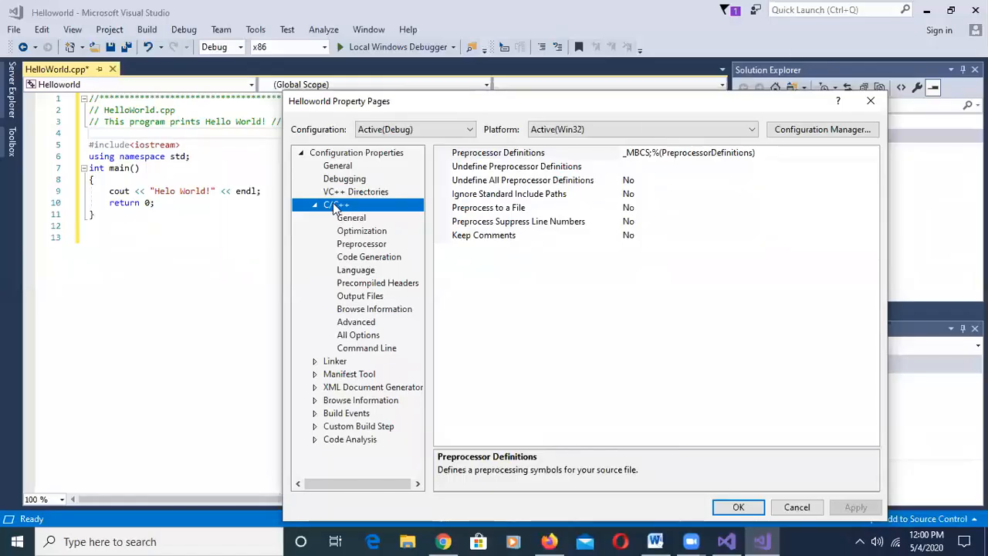
left_click(362, 246)
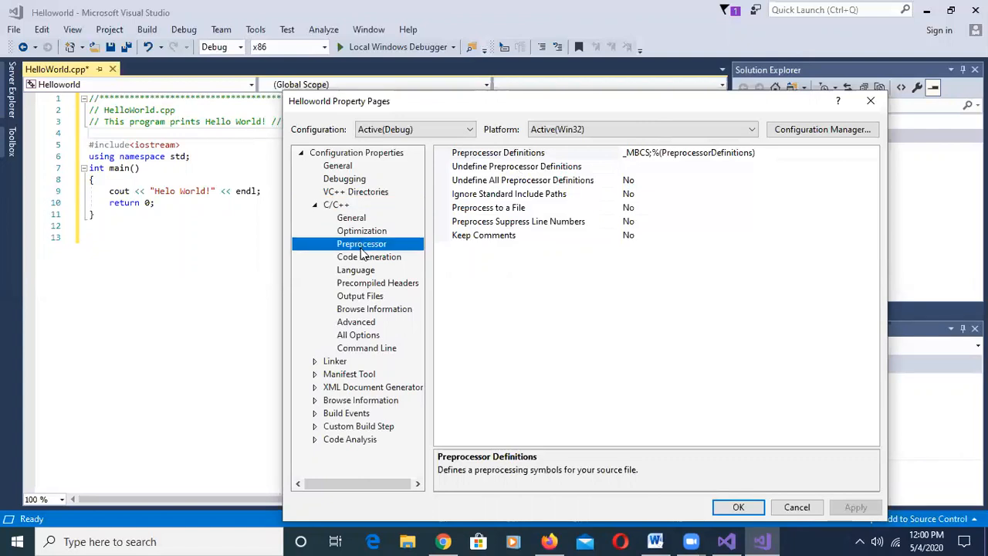
Enter _CRT_SECURE_NO_WARNINGS in the project's Preprocessor Definitions and apply the change
left_click(474, 157)
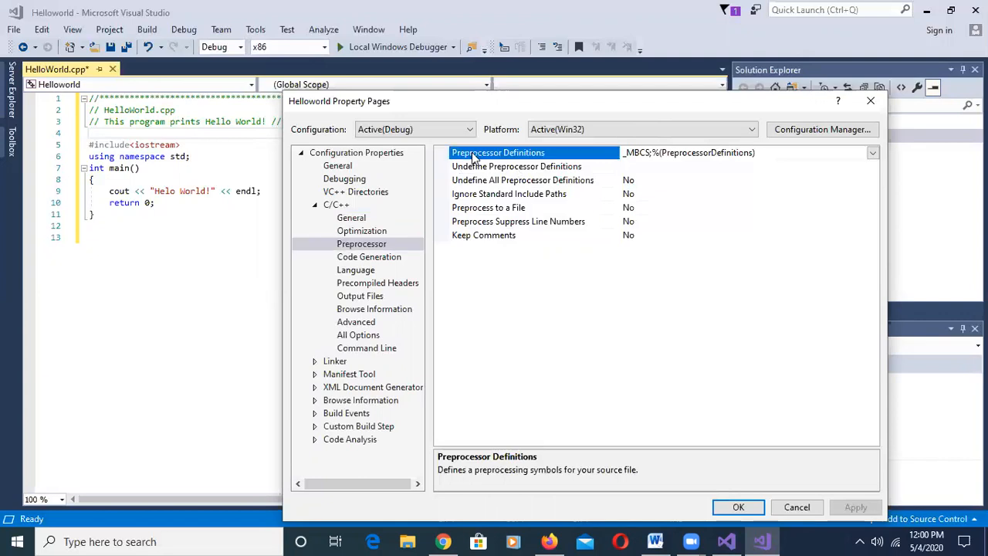
left_click(873, 153)
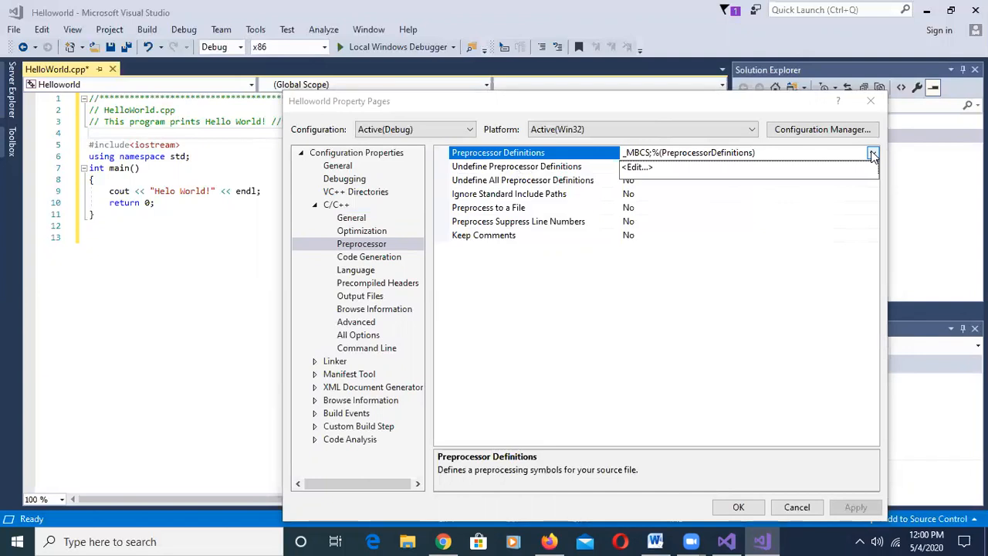
left_click(670, 172)
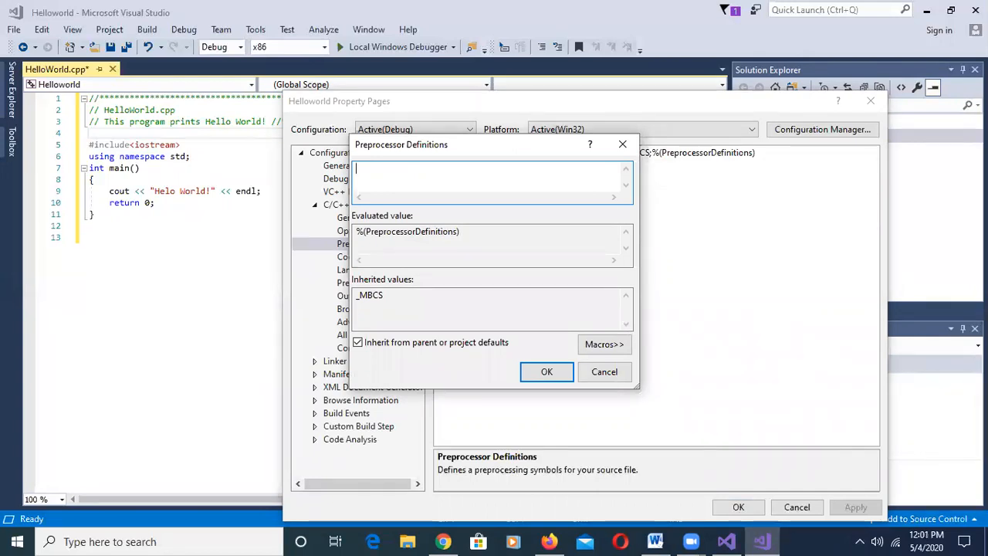
type("_")
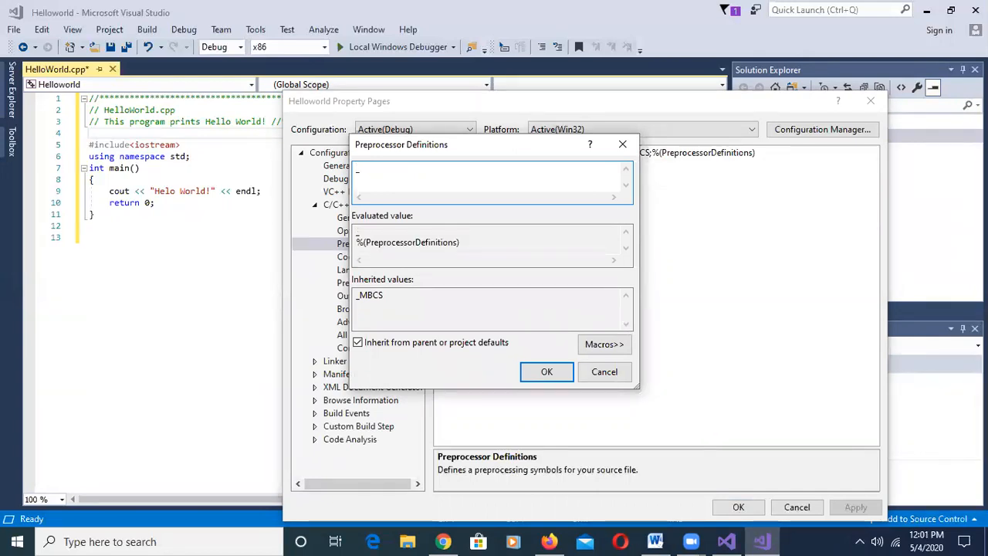
type("CRT")
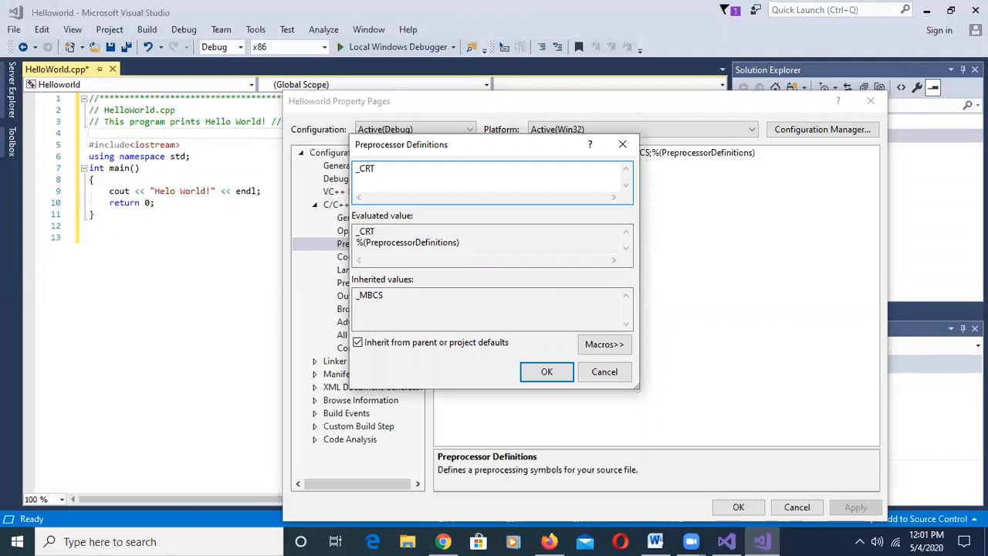
type("_SECURE_N")
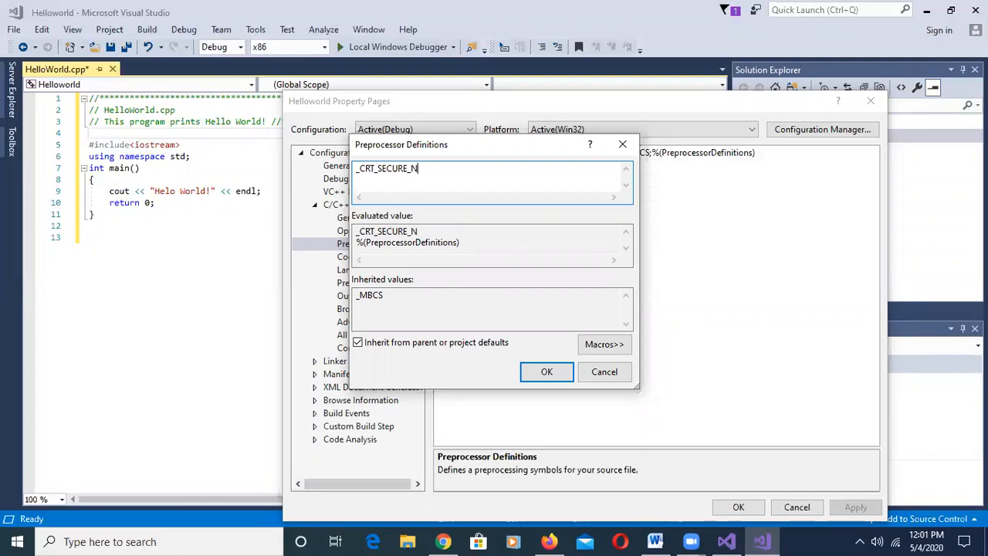
type("O_WARNINGS")
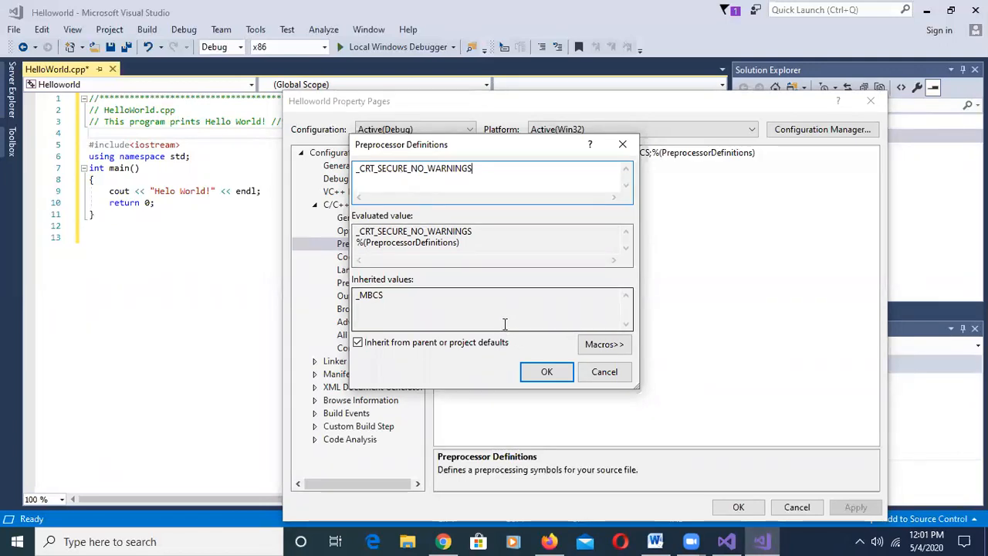
left_click(543, 373)
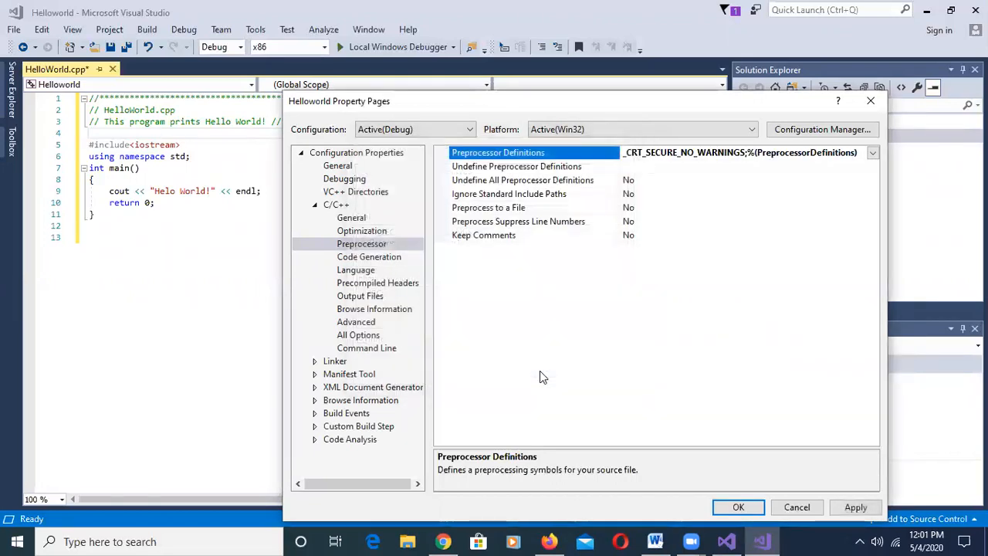
left_click(855, 510)
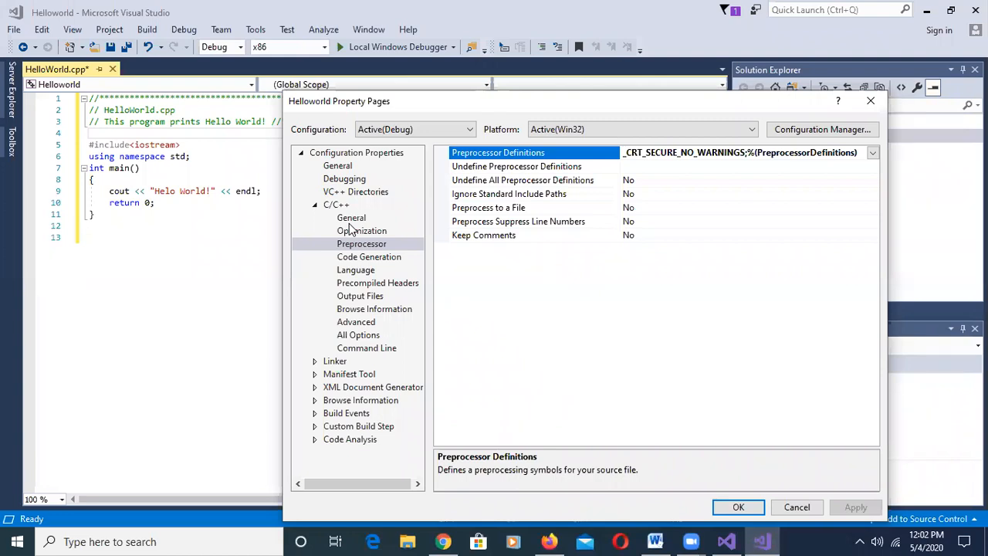
Set the C/C++ Precompiled Header option to Not Using Precompiled Headers and apply the change
left_click(358, 286)
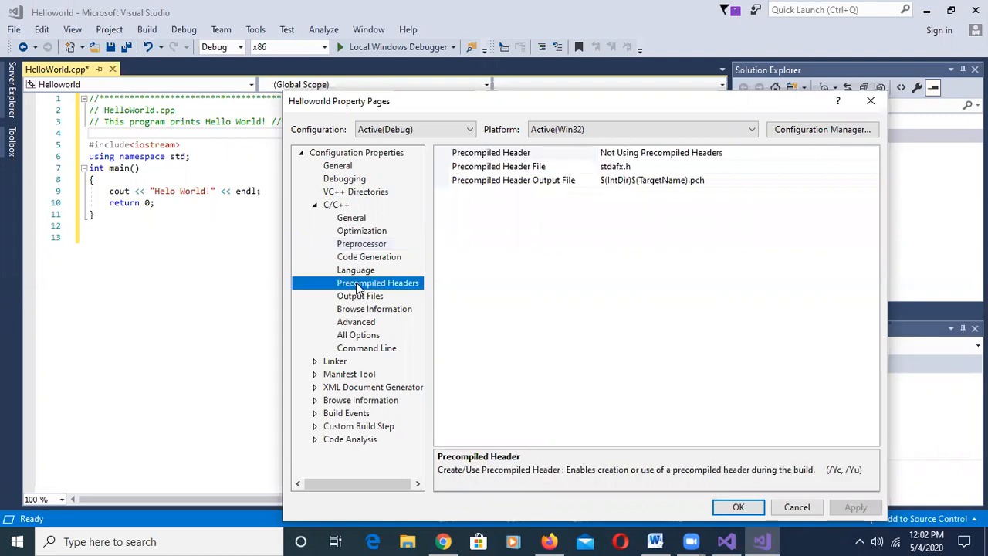
left_click(502, 153)
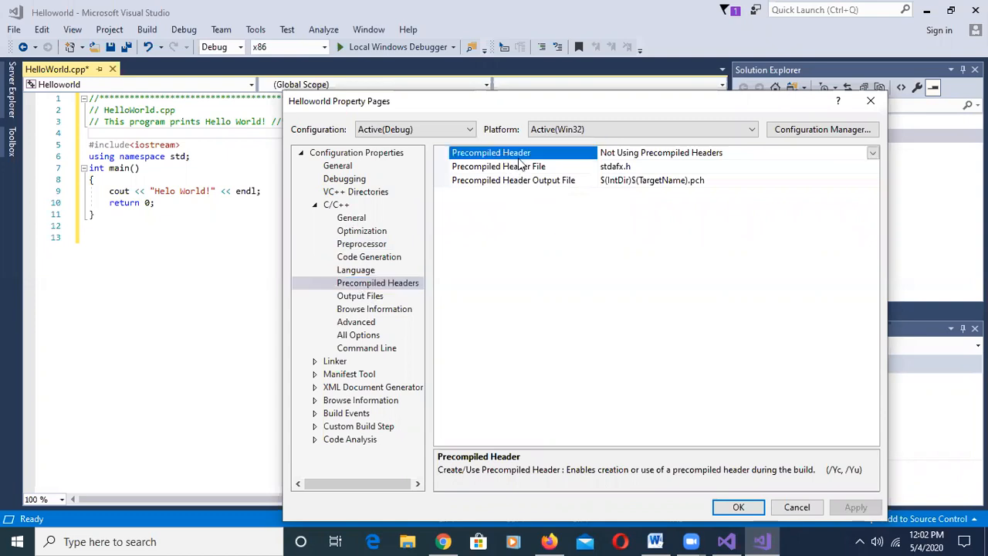
left_click(876, 153)
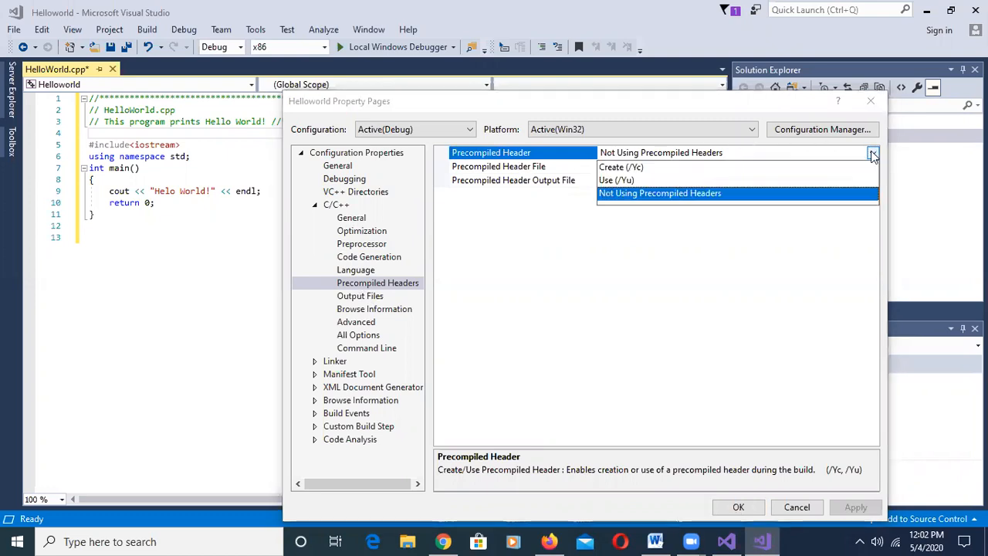
left_click(674, 194)
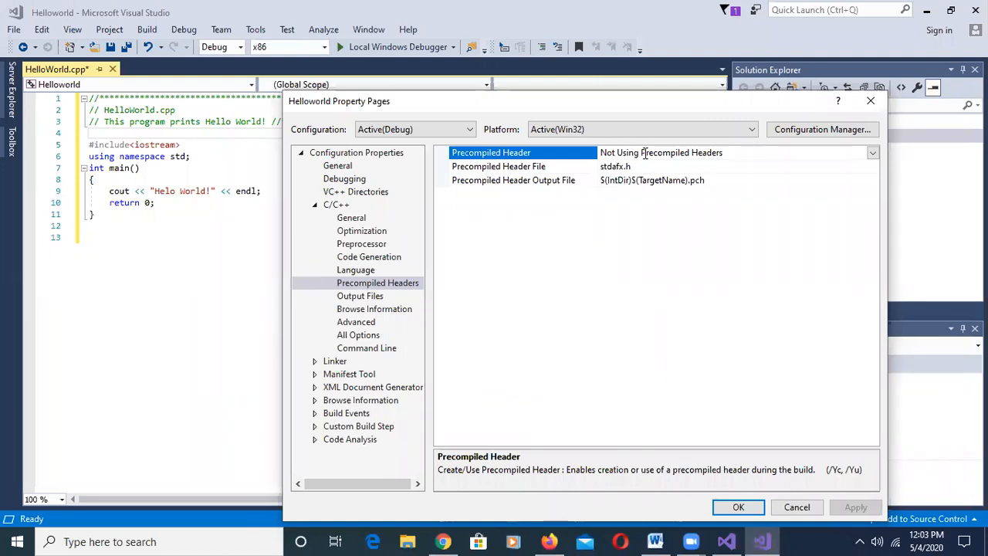
left_click(872, 153)
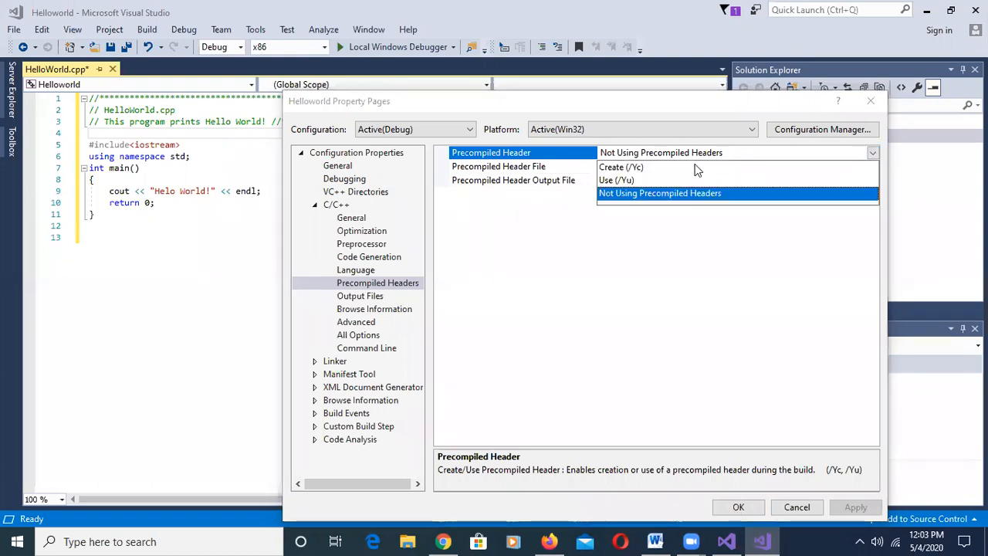
left_click(672, 195)
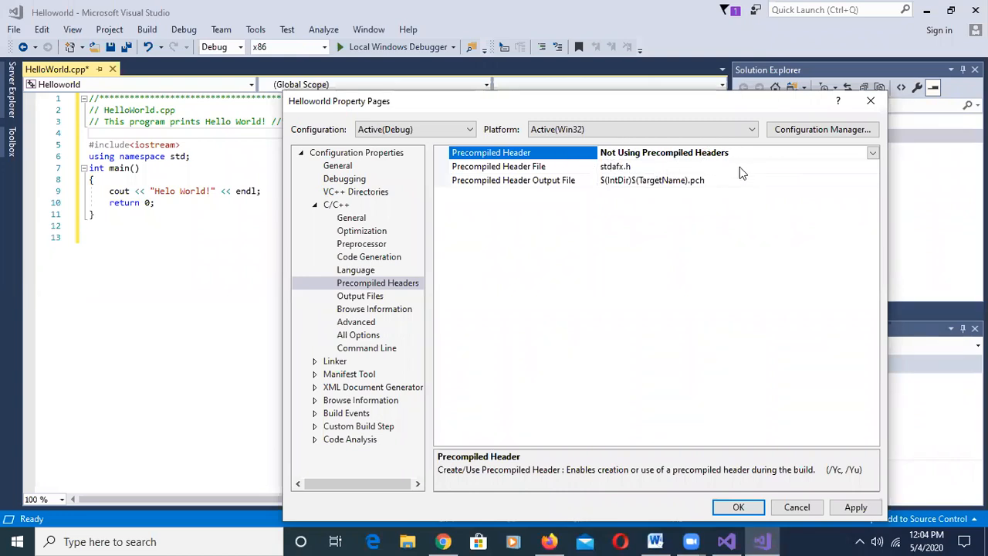
left_click(862, 509)
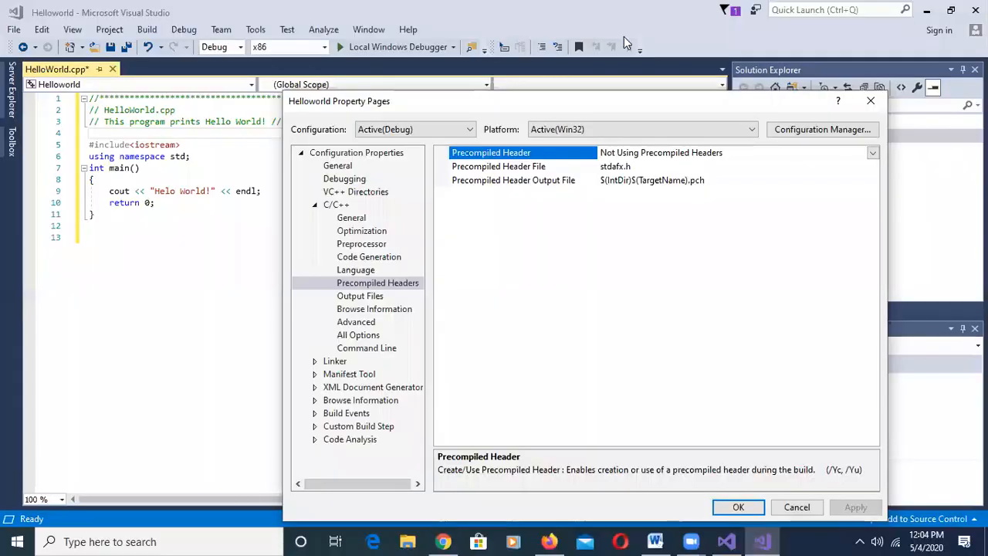
Set the Linker's System option SubSystem to Console (/SUBSYSTEM:CONSOLE), apply it and close the project properties
left_click(315, 361)
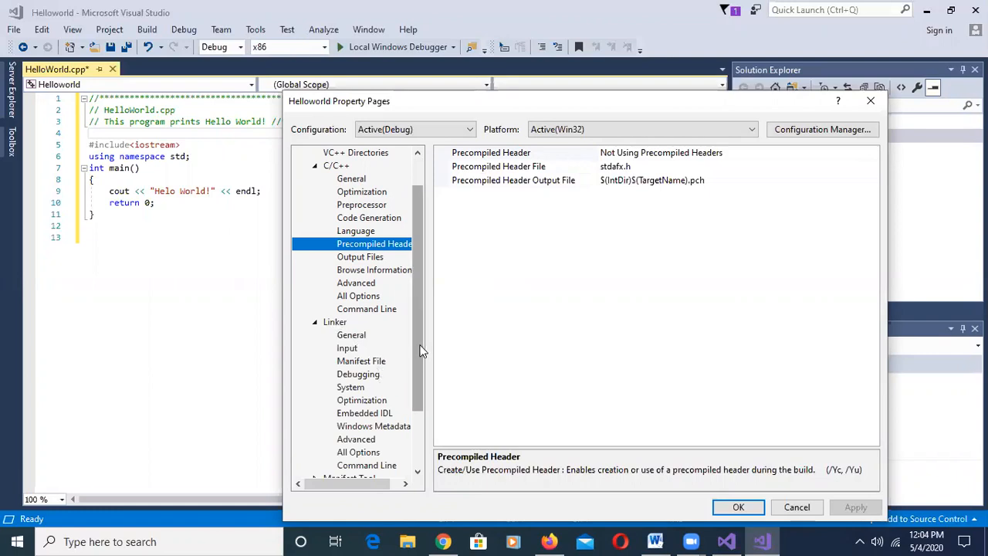
left_click_drag(421, 351, 422, 377)
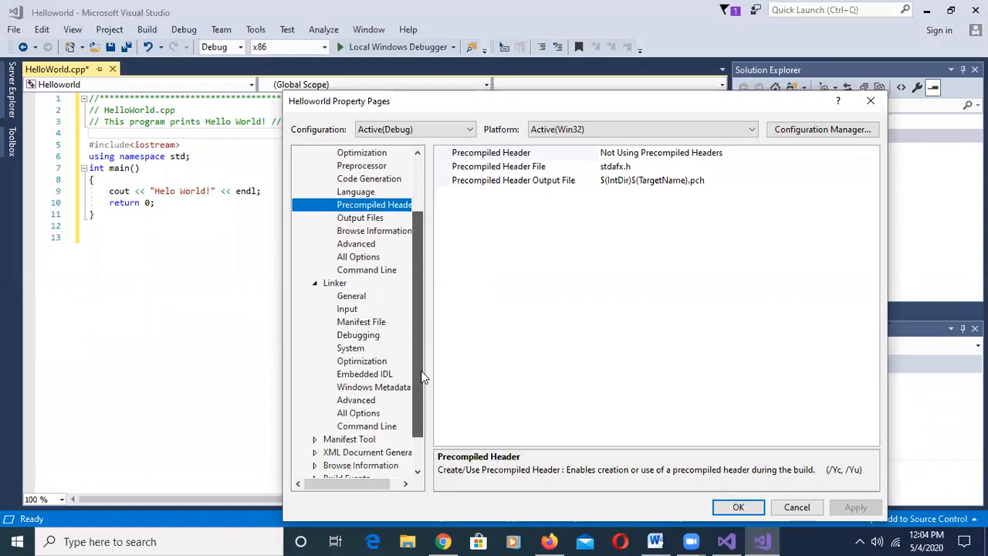
left_click(352, 349)
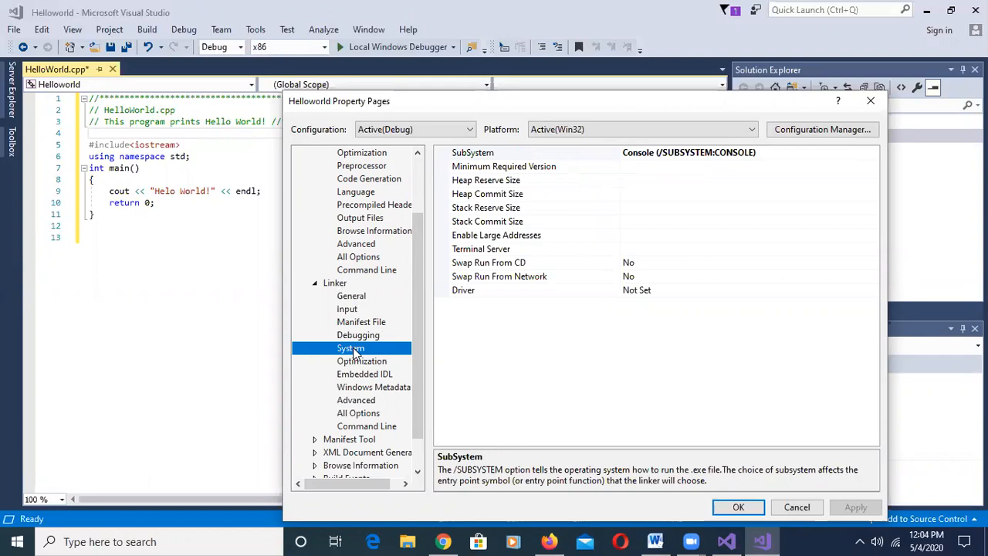
left_click(550, 153)
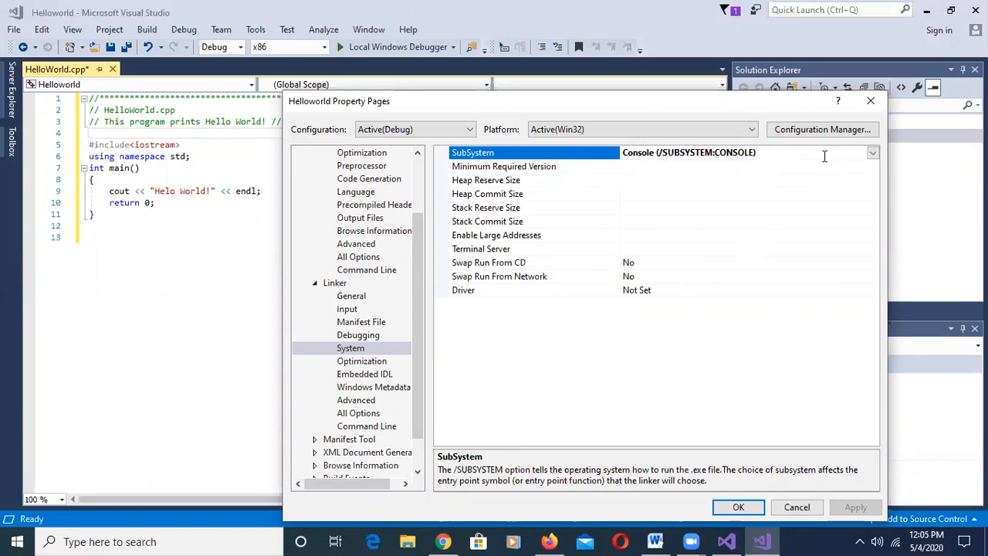
left_click(874, 152)
left_click(705, 180)
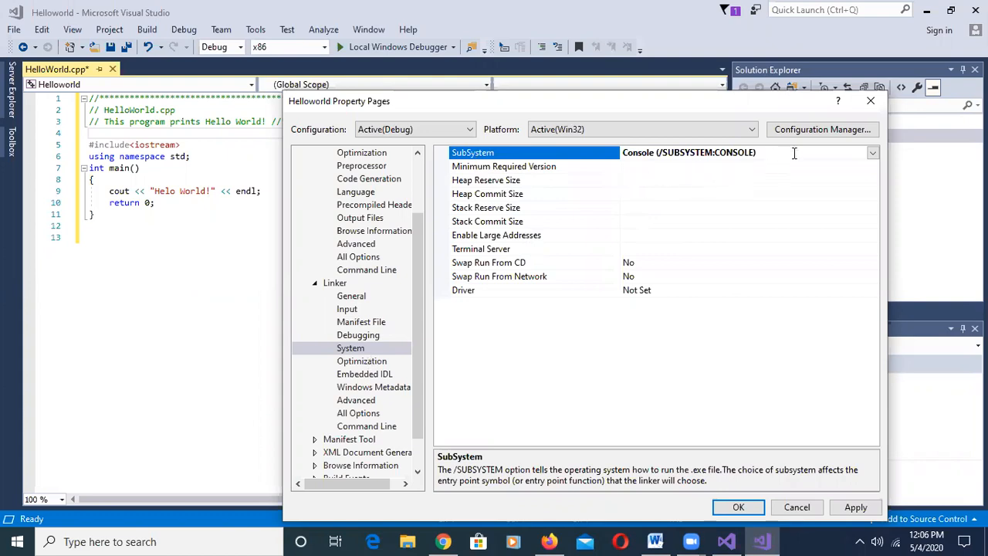
left_click(856, 508)
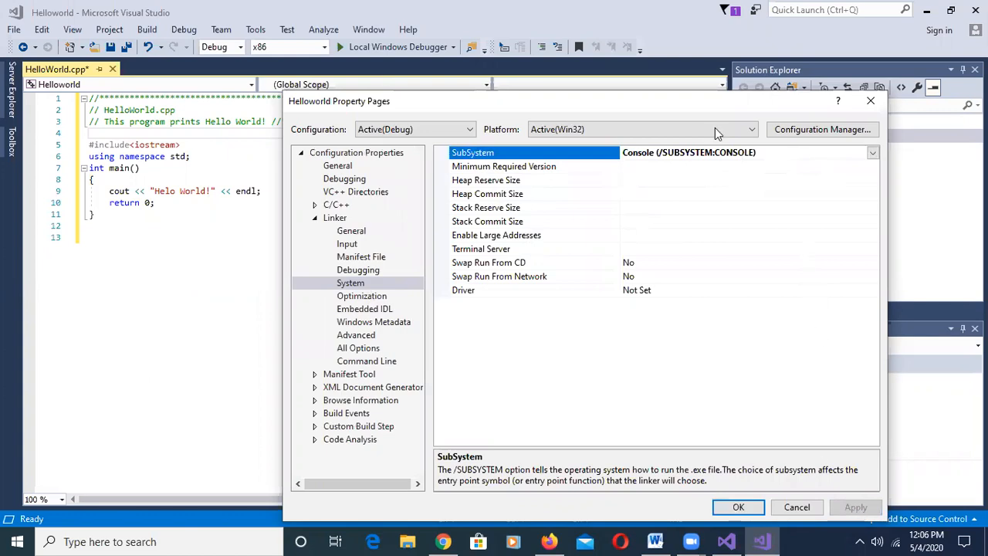
left_click(738, 507)
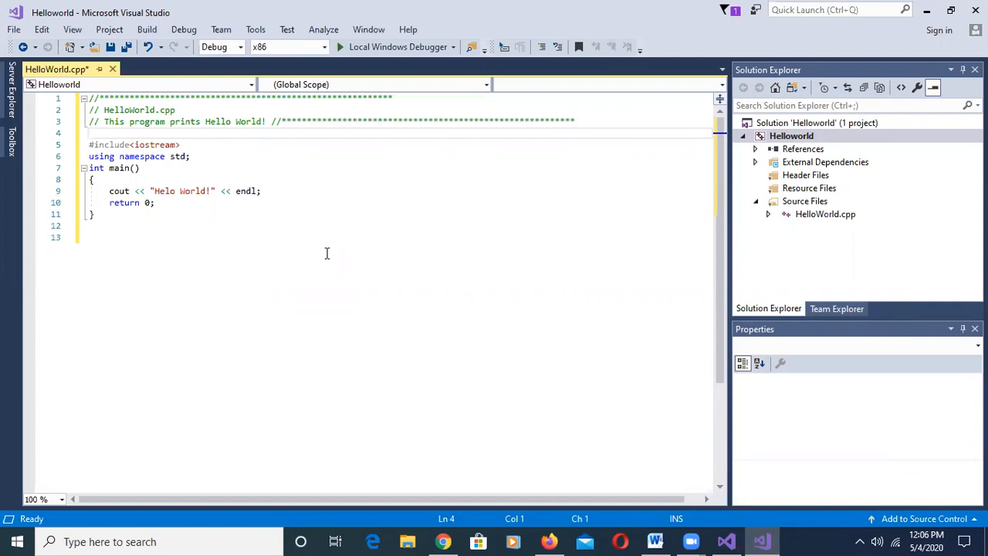
Build the Helloworld solution and start the program without debugging
left_click(147, 32)
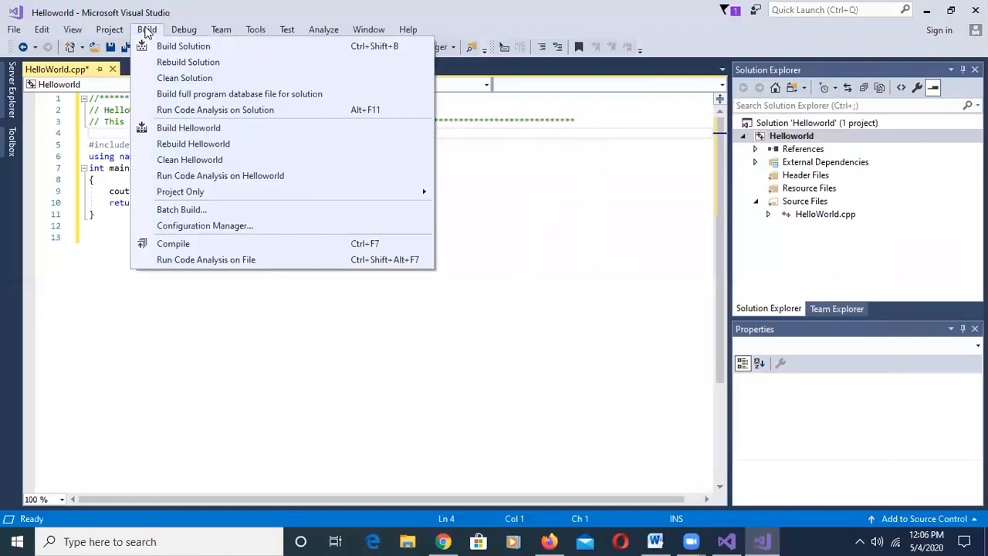
left_click(184, 47)
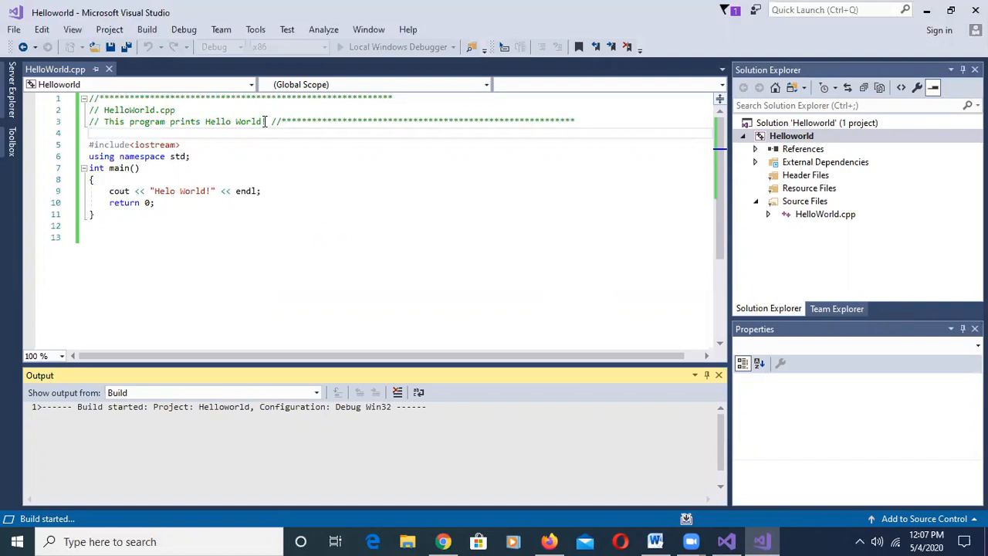
left_click(185, 30)
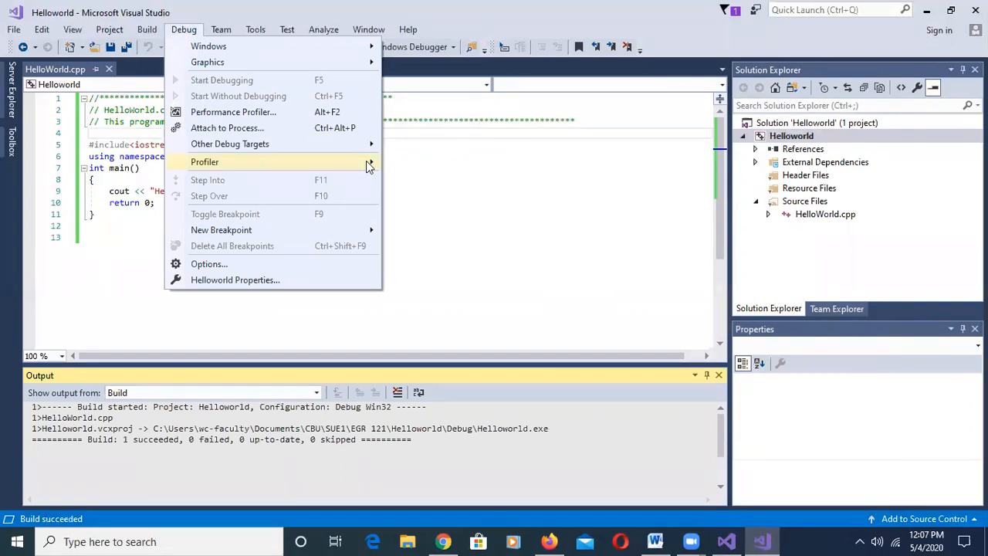
left_click(538, 234)
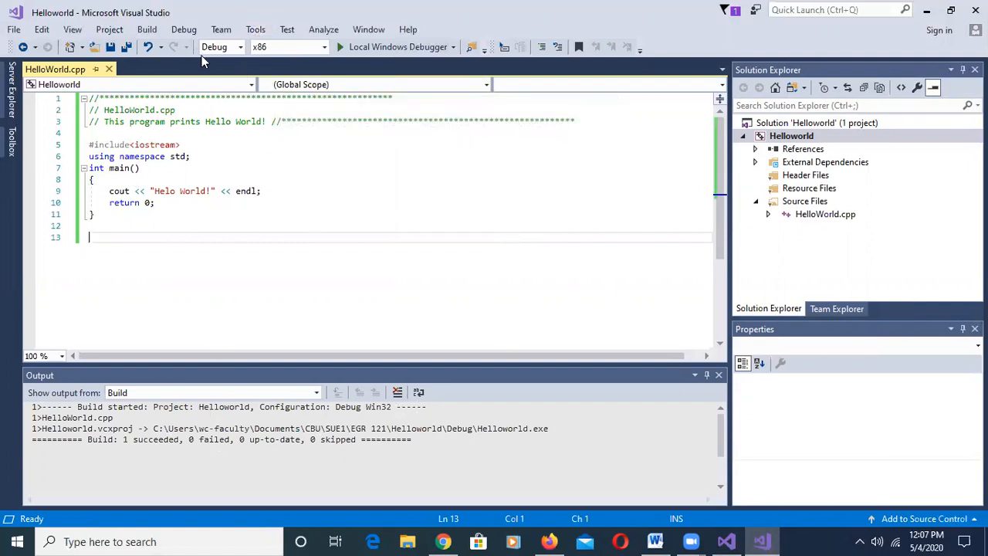
left_click(182, 31)
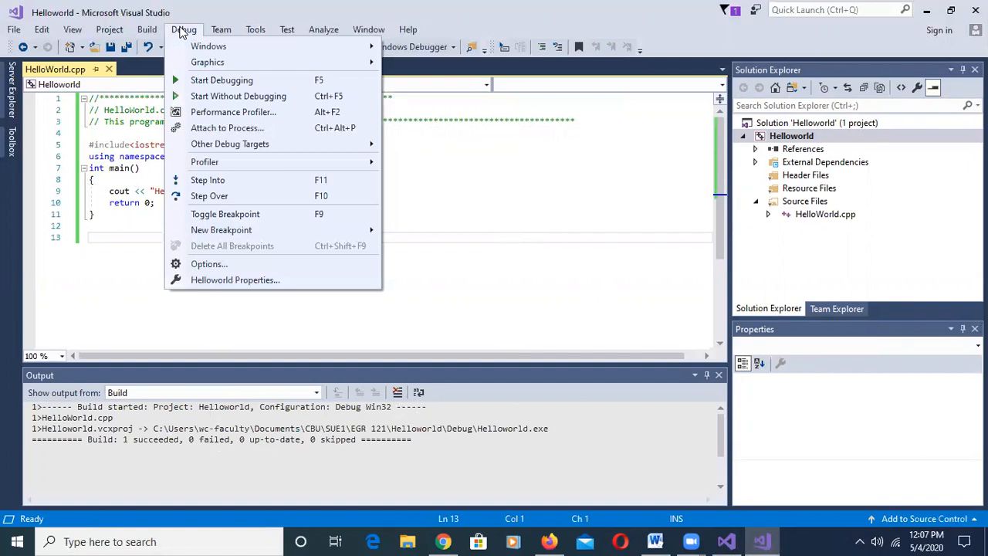
left_click(205, 96)
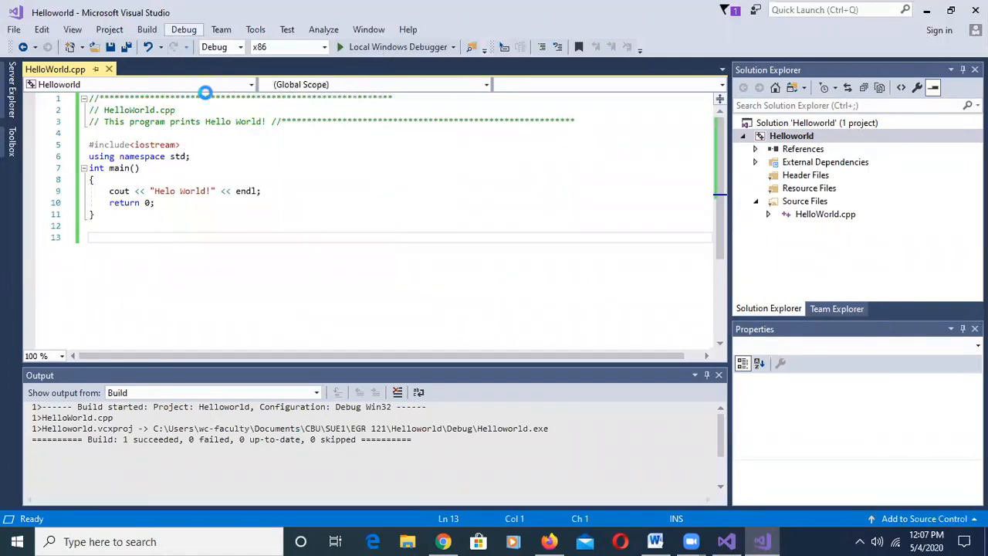